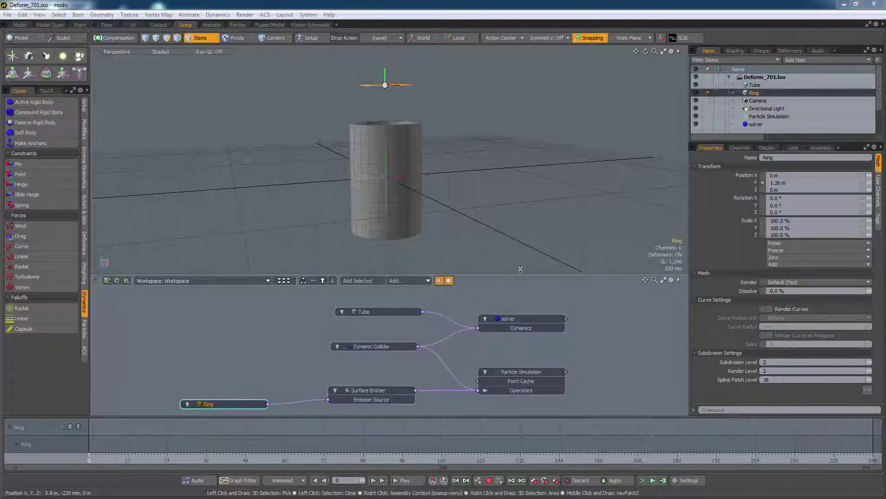
Rearrange the Ring, Surface Emitter, Tube and solver nodes slightly in the schematic, keeping their links.
{"action": "left_click_drag", "start_coordinate": [520, 269], "coordinate": [499, 180], "text": "alt"}
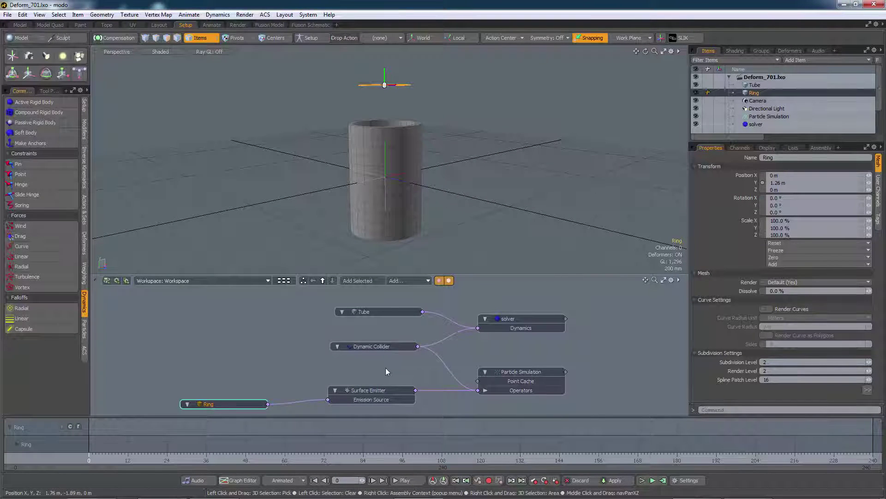
{"action": "mouse_move", "coordinate": [235, 403]}
{"action": "left_mouse_down"}
{"action": "mouse_move", "coordinate": [247, 379]}
{"action": "mouse_move", "coordinate": [250, 396]}
{"action": "left_mouse_up"}
{"action": "left_click_drag", "start_coordinate": [371, 391], "coordinate": [399, 386]}
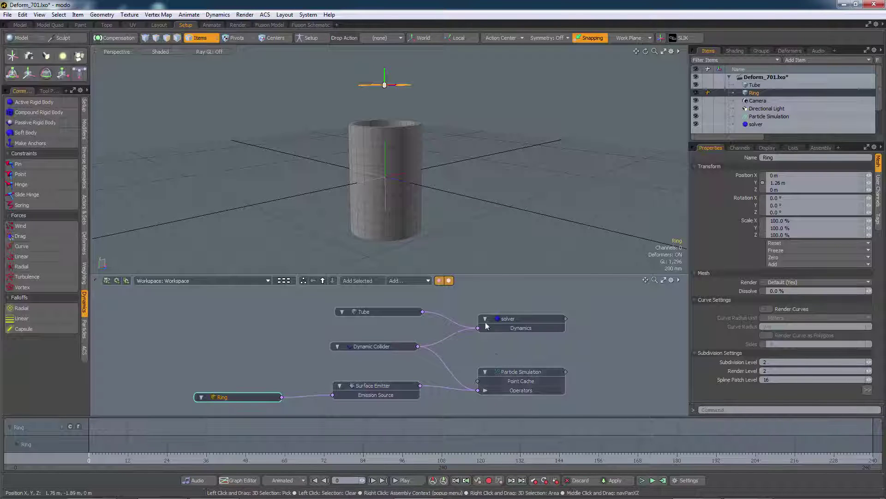
{"action": "left_click_drag", "start_coordinate": [408, 233], "coordinate": [420, 202], "text": "alt"}
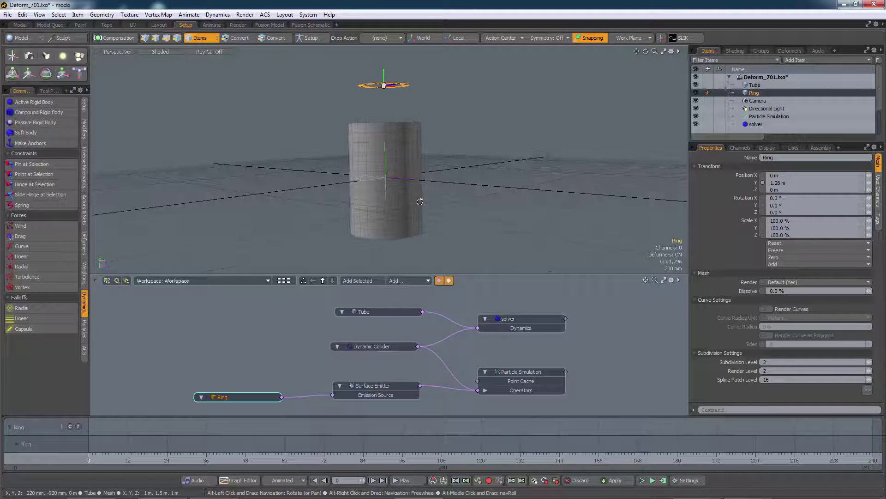
{"action": "left_click", "coordinate": [506, 375]}
{"action": "left_click", "coordinate": [510, 322]}
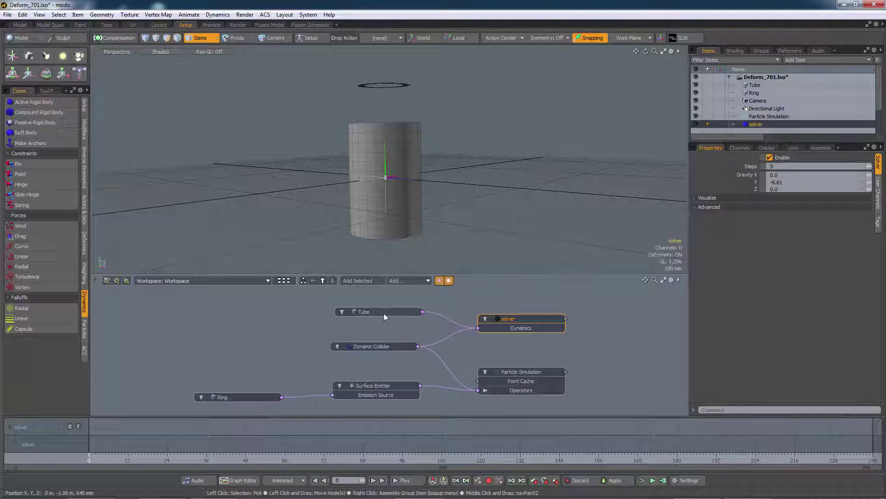
{"action": "left_click_drag", "start_coordinate": [384, 313], "coordinate": [382, 308]}
{"action": "left_click_drag", "start_coordinate": [481, 312], "coordinate": [481, 314]}
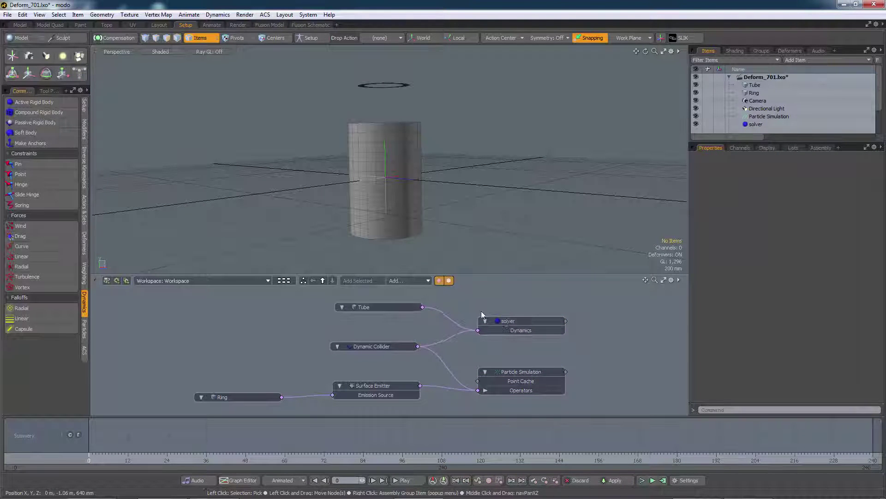
{"action": "left_click_drag", "start_coordinate": [416, 225], "coordinate": [419, 196], "text": "alt"}
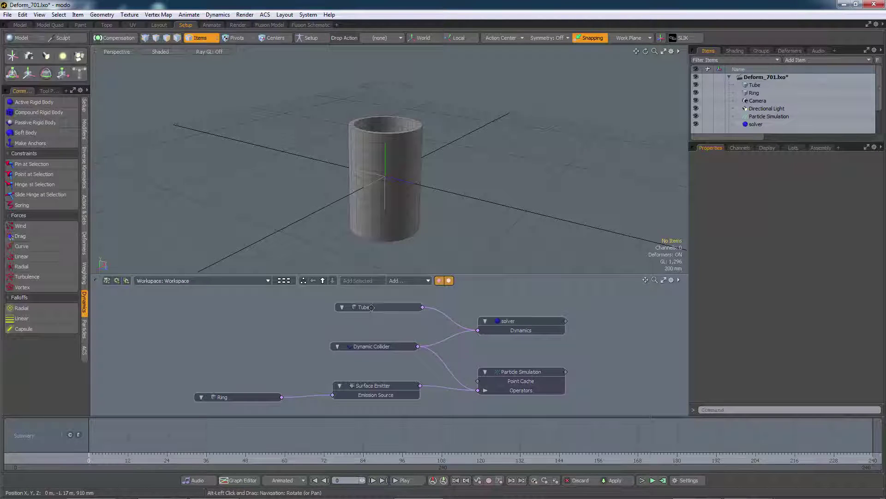
{"action": "mouse_move", "coordinate": [371, 309]}
{"action": "left_mouse_down"}
{"action": "mouse_move", "coordinate": [364, 312]}
{"action": "mouse_move", "coordinate": [374, 310]}
{"action": "left_mouse_up"}
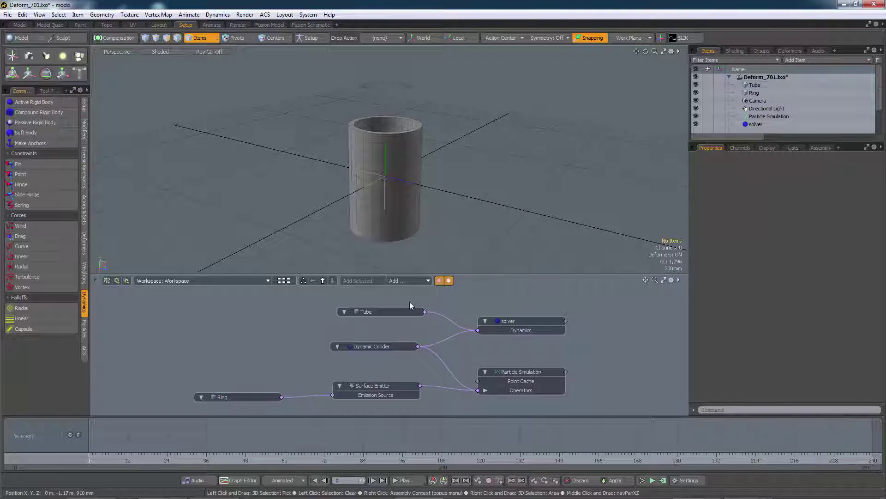
Preview the particle simulation through the undeformed tube from several angles, and stop the playback.
{"action": "mouse_move", "coordinate": [457, 199]}
{"action": "left_mouse_down", "text": "alt"}
{"action": "mouse_move", "coordinate": [460, 151]}
{"action": "mouse_move", "coordinate": [451, 196]}
{"action": "left_mouse_up", "text": "alt"}
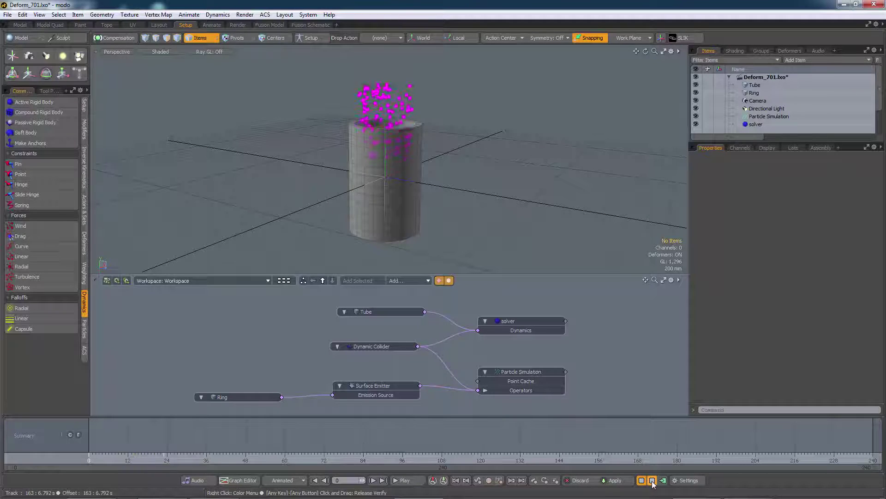
{"action": "left_click_drag", "start_coordinate": [474, 172], "coordinate": [432, 198], "text": "alt"}
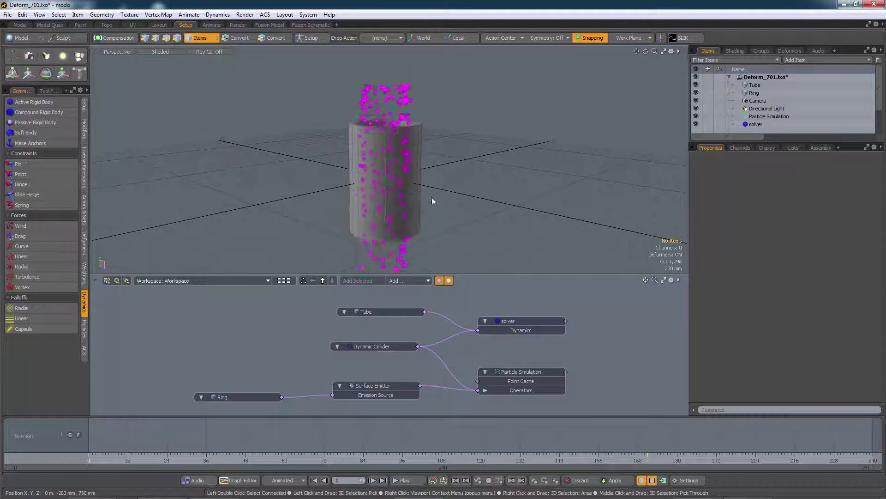
{"action": "left_click", "coordinate": [652, 481]}
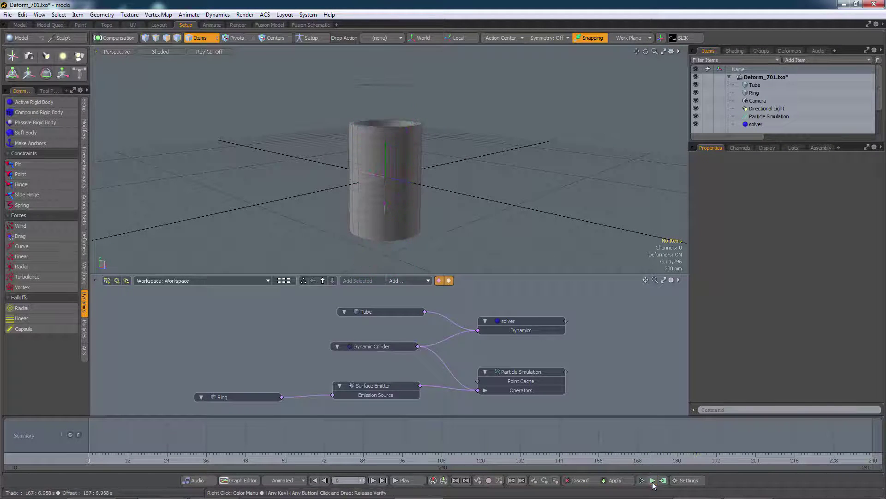
Apply a Magnet mesh deformer to the Tube item.
{"action": "left_click_drag", "start_coordinate": [443, 198], "coordinate": [386, 194], "text": "alt"}
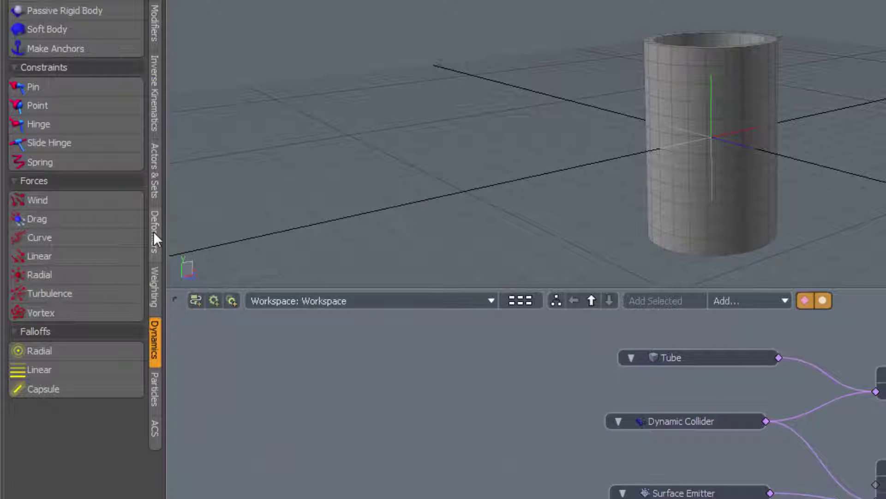
{"action": "left_click", "coordinate": [154, 231]}
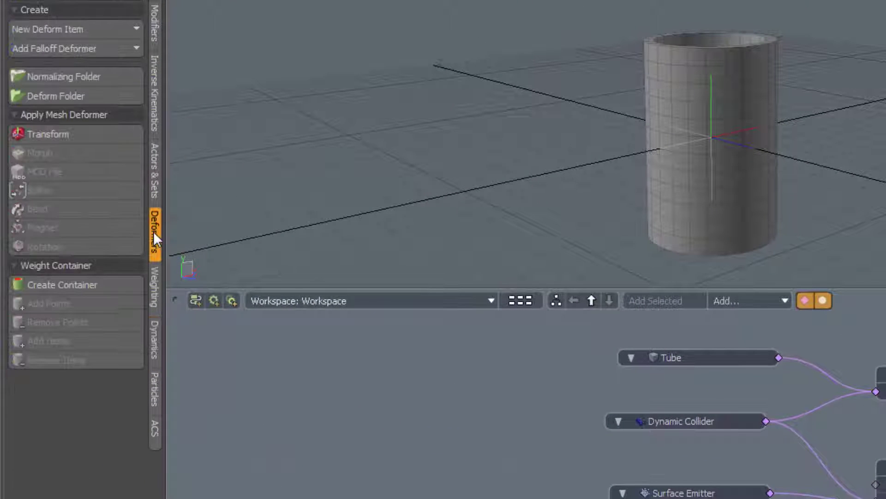
{"action": "left_click", "coordinate": [677, 358]}
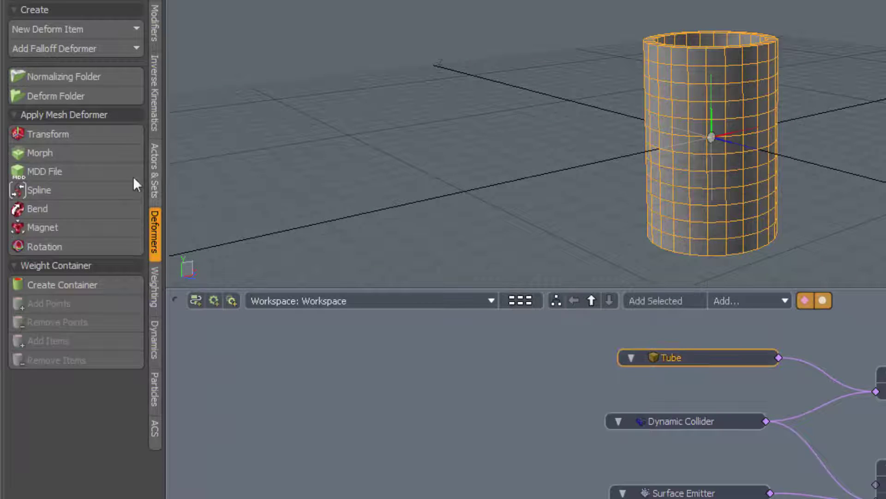
{"action": "left_click", "coordinate": [88, 226]}
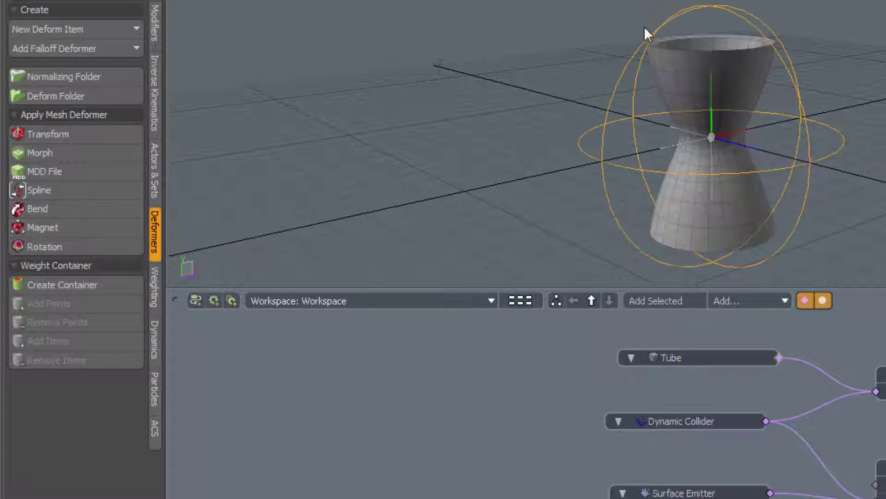
Preview how the particles collide with the magnet-deformed tube, viewing it from several angles, and stop the simulation.
{"action": "left_click_drag", "start_coordinate": [786, 113], "coordinate": [863, 146], "text": "alt"}
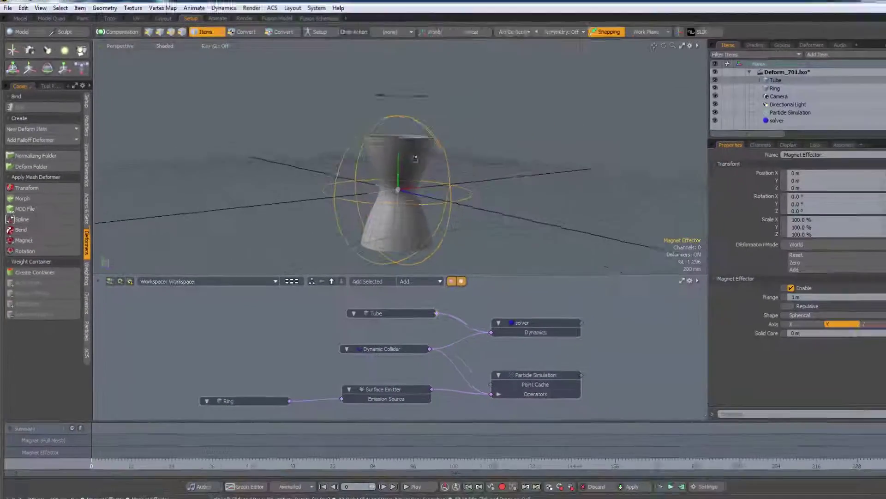
{"action": "mouse_move", "coordinate": [415, 158]}
{"action": "left_mouse_down", "text": "alt"}
{"action": "mouse_move", "coordinate": [418, 123]}
{"action": "mouse_move", "coordinate": [432, 157]}
{"action": "left_mouse_up", "text": "alt"}
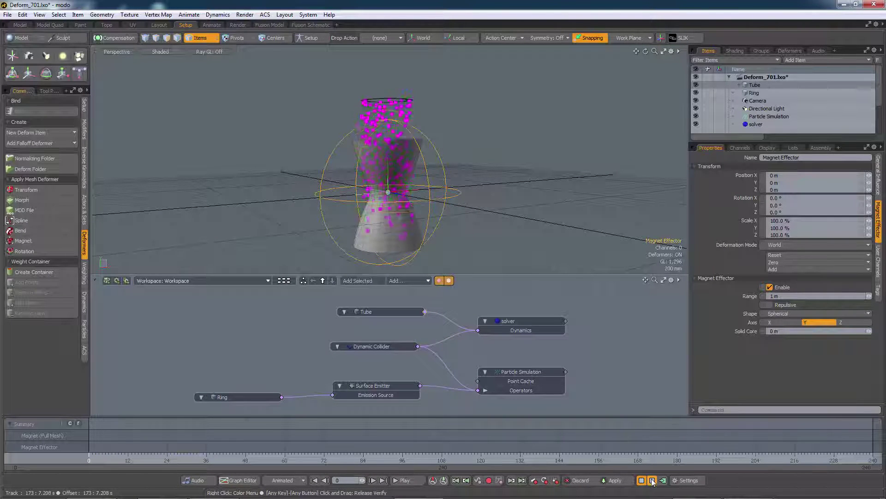
{"action": "left_click_drag", "start_coordinate": [443, 215], "coordinate": [497, 229], "text": "alt"}
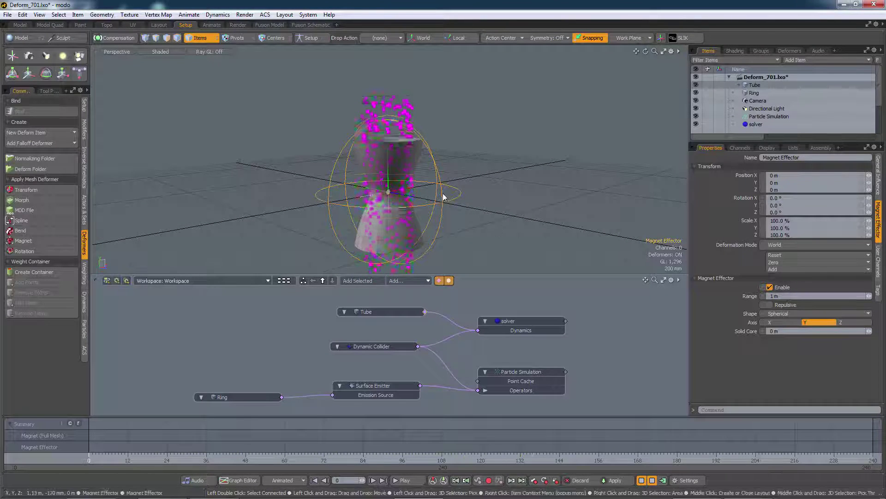
{"action": "left_click_drag", "start_coordinate": [466, 171], "coordinate": [423, 190], "text": "alt"}
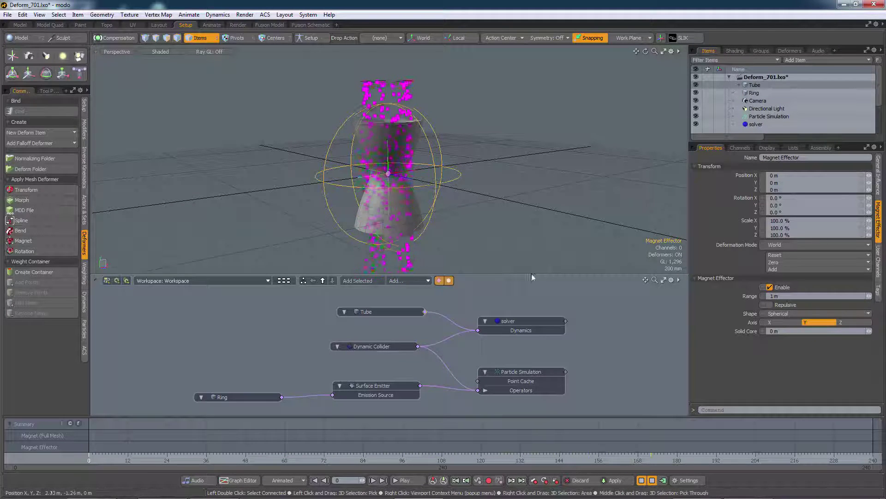
{"action": "left_click", "coordinate": [641, 480]}
Freeze the Tube's geometry with Freeze Displacement, Freeze Deformation and Tessellation enabled.
{"action": "left_click_drag", "start_coordinate": [372, 170], "coordinate": [405, 172], "text": "alt"}
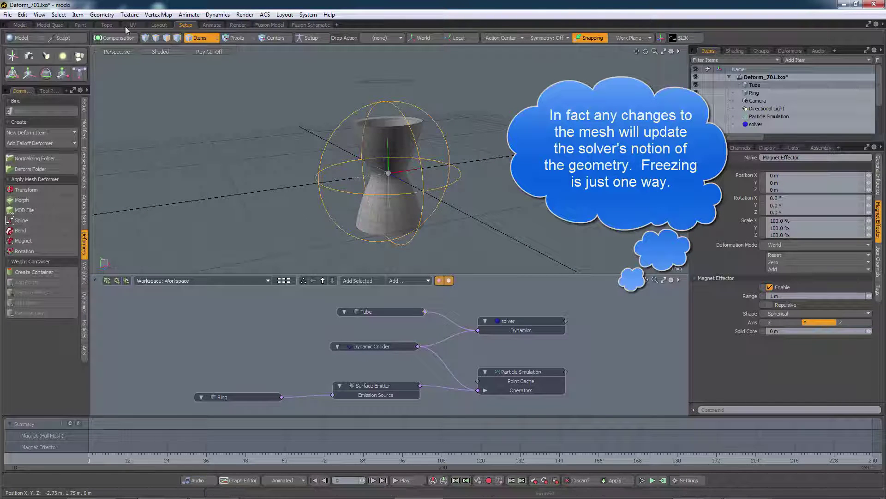
{"action": "left_click", "coordinate": [363, 310]}
{"action": "left_click", "coordinate": [102, 14]}
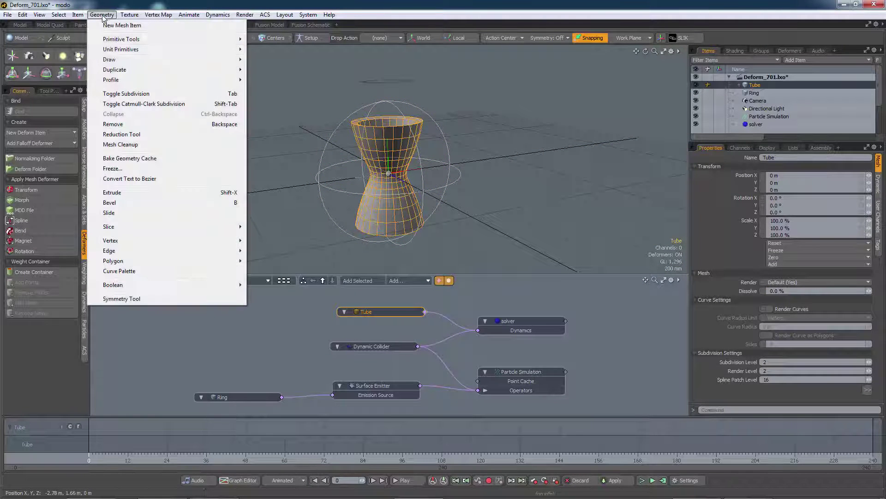
{"action": "left_click", "coordinate": [125, 168]}
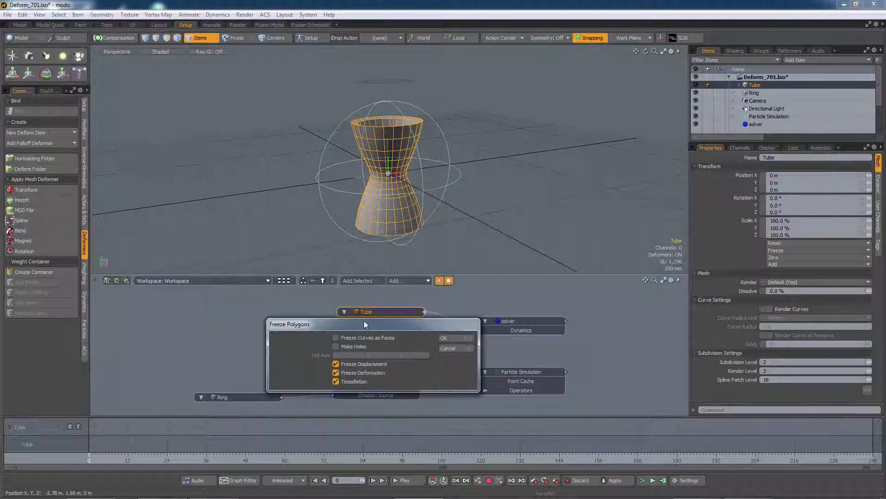
{"action": "left_click", "coordinate": [450, 339]}
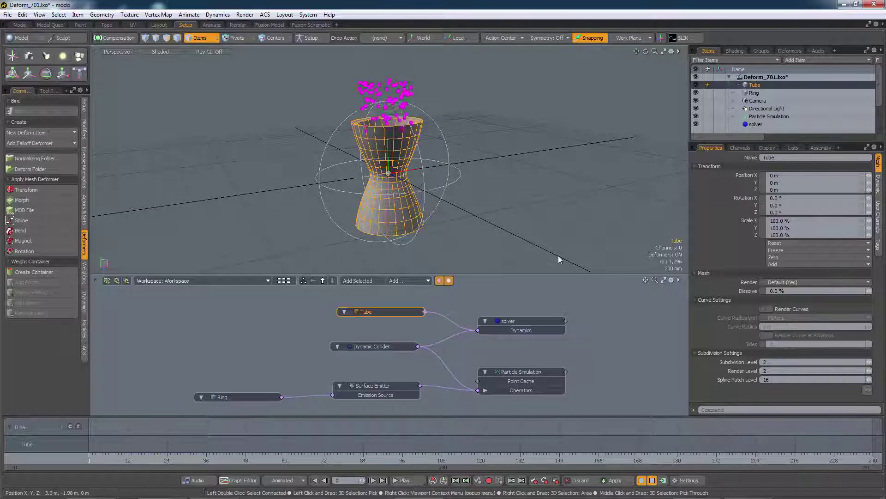
Examine the running particle simulation around the frozen hourglass-shaped tube from different angles.
{"action": "left_click_drag", "start_coordinate": [506, 201], "coordinate": [456, 168], "text": "alt"}
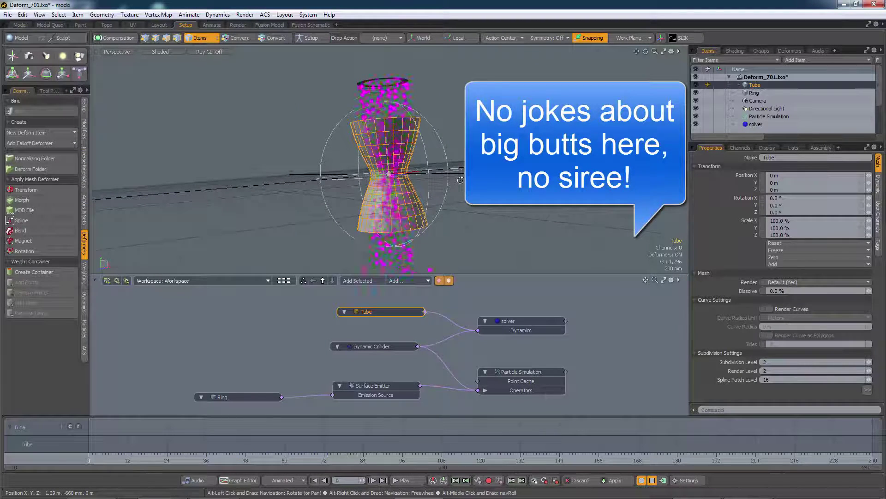
{"action": "left_click_drag", "start_coordinate": [460, 159], "coordinate": [447, 177], "text": "alt"}
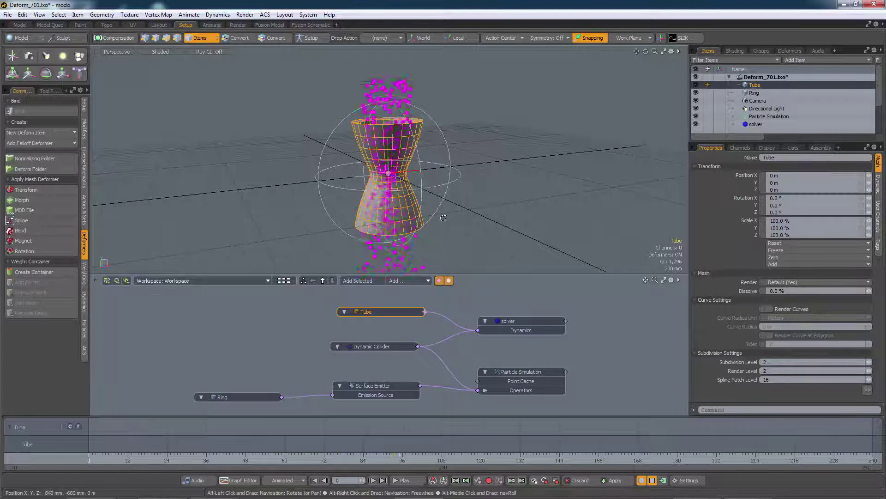
Enlarge the schematic and add the linked Magnet (Full Mesh) and Magnet Effector nodes, arranging them above Tube and solver.
{"action": "left_click_drag", "start_coordinate": [464, 273], "coordinate": [462, 194]}
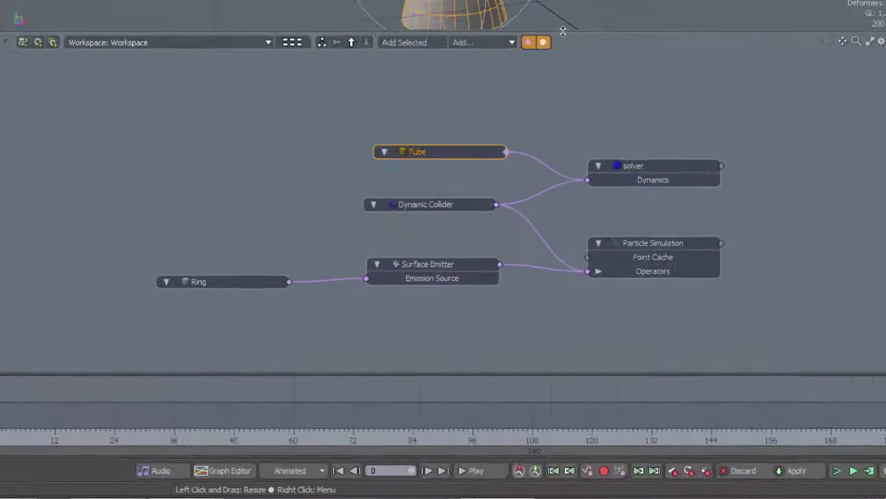
{"action": "mouse_move", "coordinate": [447, 123]}
{"action": "left_mouse_down"}
{"action": "mouse_move", "coordinate": [433, 120]}
{"action": "mouse_move", "coordinate": [439, 127]}
{"action": "left_mouse_up"}
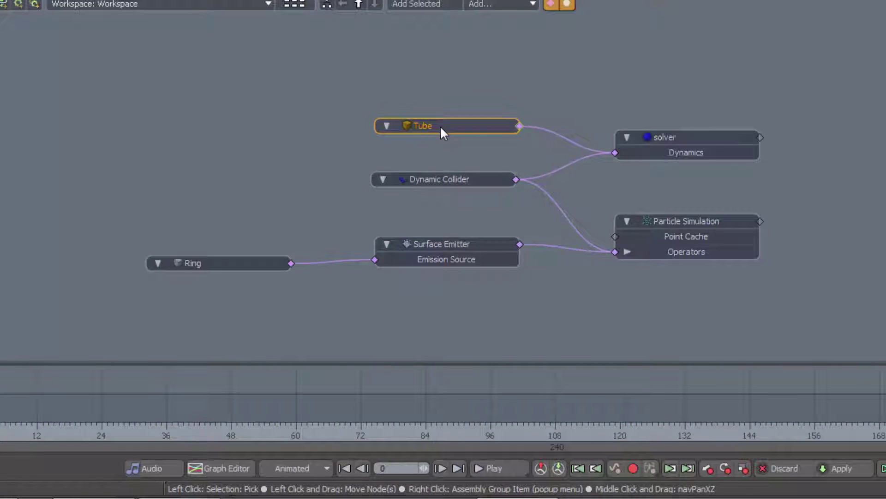
{"action": "double_click", "coordinate": [518, 127]}
{"action": "left_click_drag", "start_coordinate": [632, 101], "coordinate": [678, 48]}
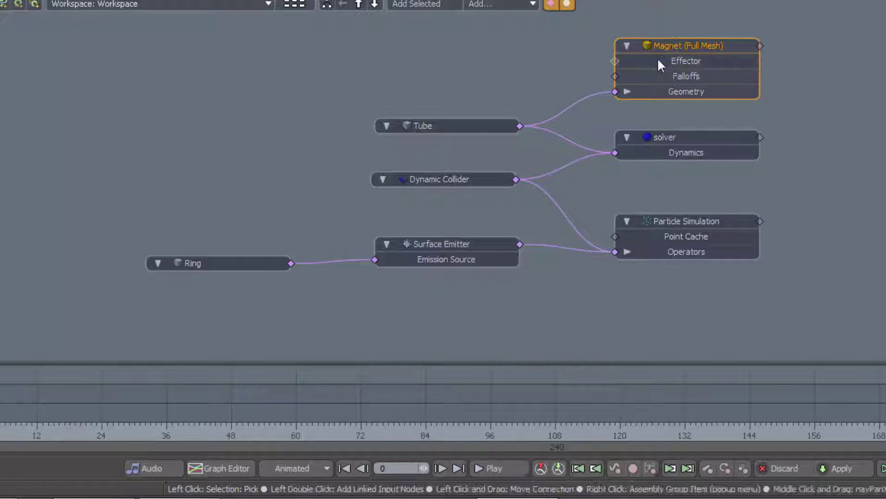
{"action": "double_click", "coordinate": [614, 62]}
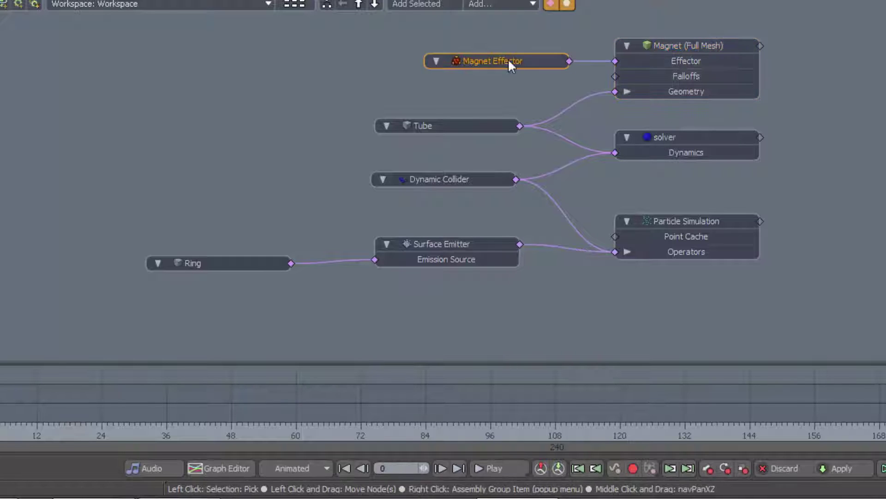
{"action": "left_click_drag", "start_coordinate": [508, 58], "coordinate": [464, 49]}
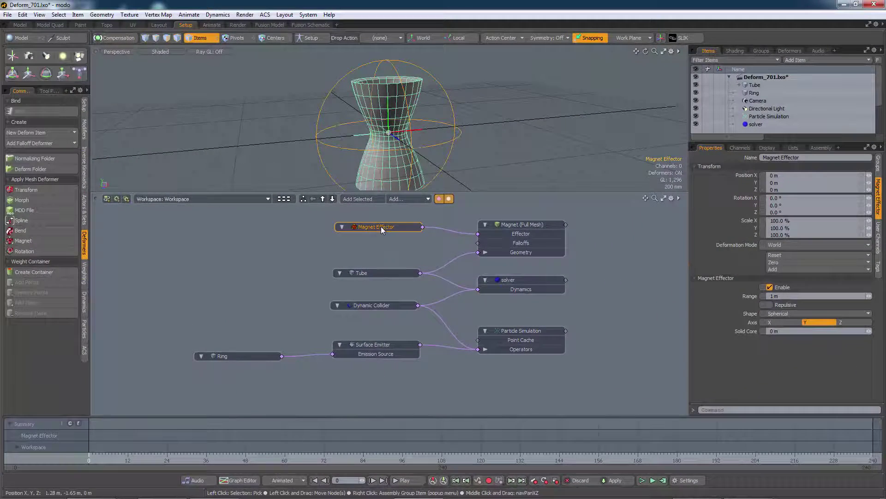
{"action": "mouse_move", "coordinate": [381, 226]}
{"action": "left_mouse_down"}
{"action": "mouse_move", "coordinate": [380, 240]}
{"action": "mouse_move", "coordinate": [380, 229]}
{"action": "left_mouse_up"}
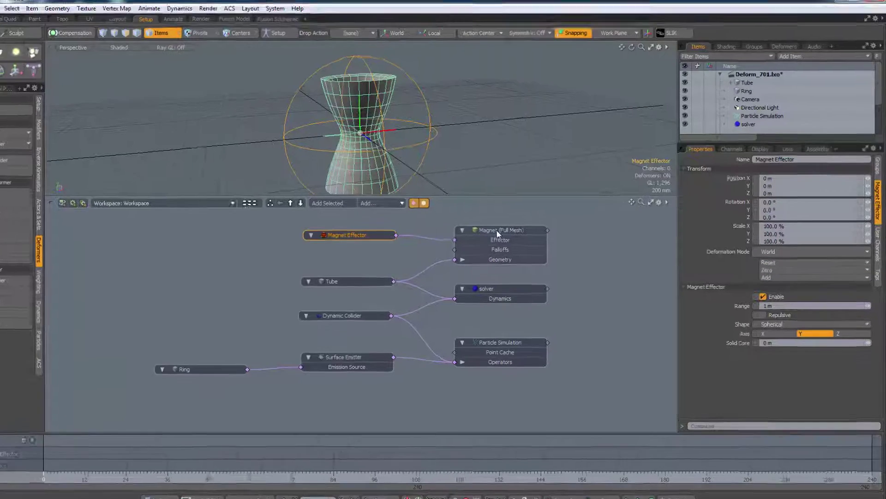
Enable the deform influence of the Magnet (Full Mesh) item and view its effect on the tube.
{"action": "left_click", "coordinate": [517, 224]}
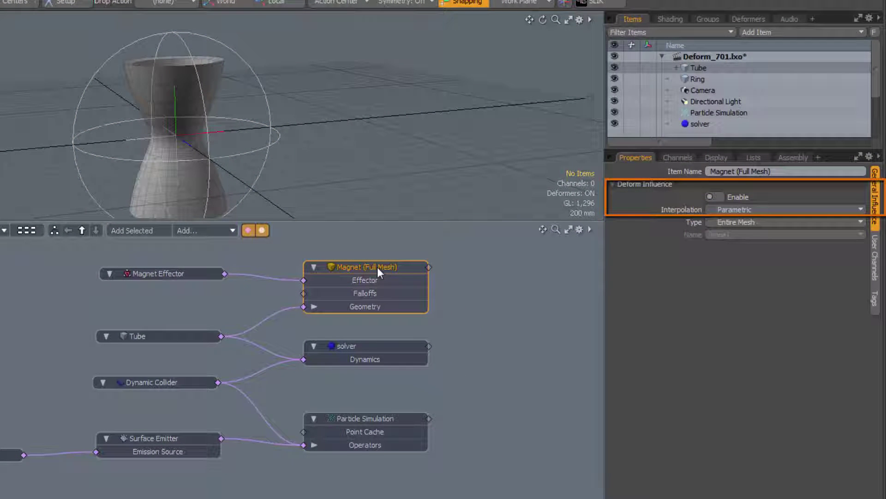
{"action": "left_click", "coordinate": [719, 196]}
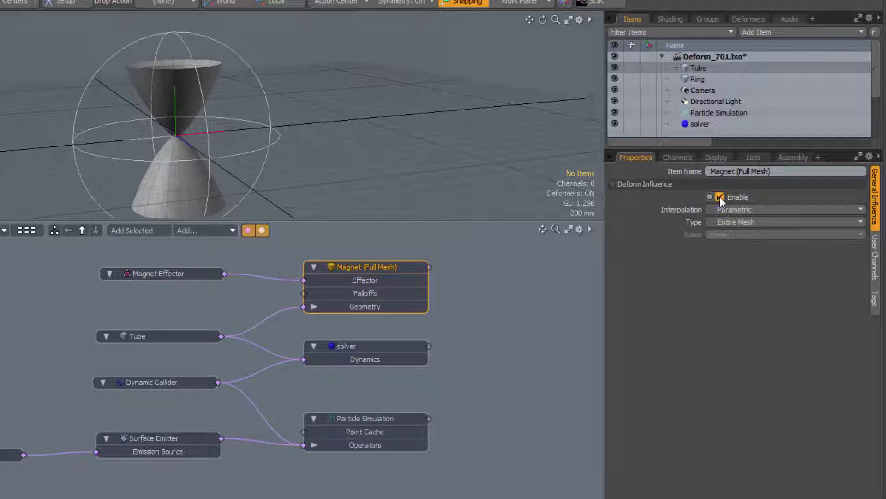
{"action": "left_click_drag", "start_coordinate": [484, 115], "coordinate": [229, 117], "text": "alt"}
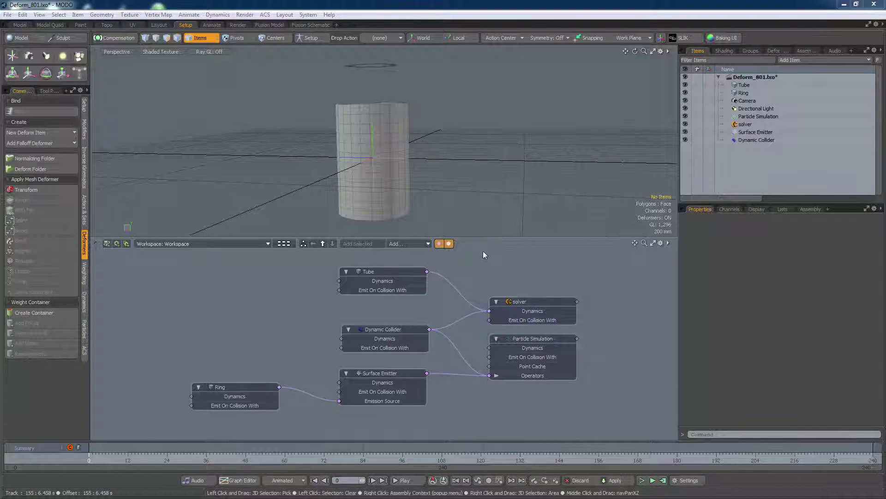
Enlarge the 3D view of the Deform_801 scene, preview the particles falling through the undeformed tube, and stop the simulation.
{"action": "left_click_drag", "start_coordinate": [483, 239], "coordinate": [466, 269]}
{"action": "left_click_drag", "start_coordinate": [450, 197], "coordinate": [462, 226], "text": "alt"}
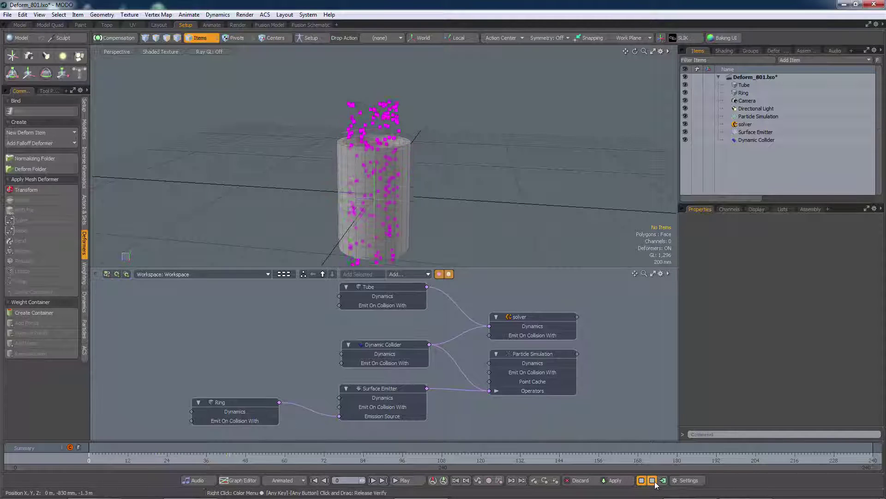
{"action": "left_click", "coordinate": [652, 480]}
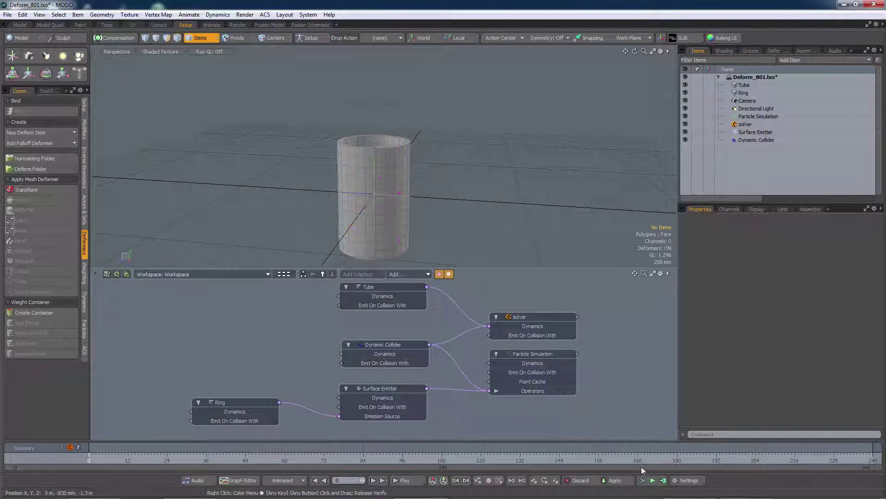
Apply a Magnet deformer to the Tube and run the particle simulation briefly to preview the collisions.
{"action": "mouse_move", "coordinate": [480, 217]}
{"action": "left_mouse_down", "text": "alt"}
{"action": "mouse_move", "coordinate": [467, 192]}
{"action": "mouse_move", "coordinate": [466, 209]}
{"action": "left_mouse_up", "text": "alt"}
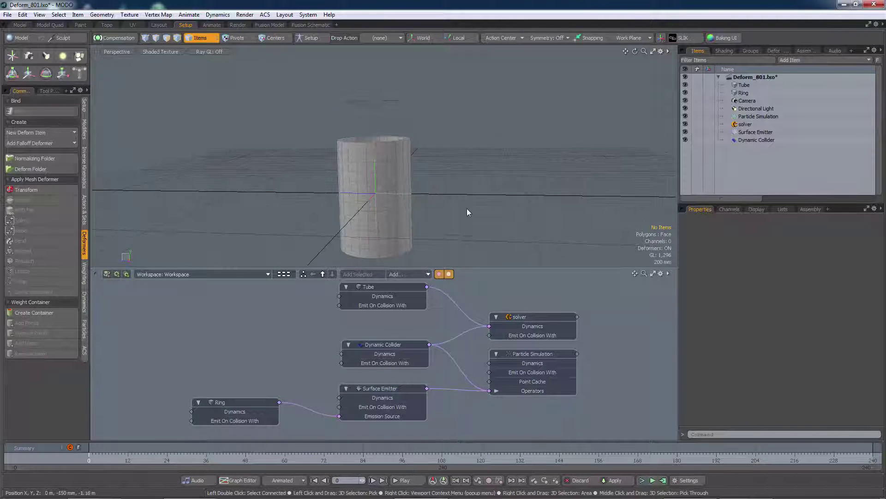
{"action": "left_click", "coordinate": [391, 289]}
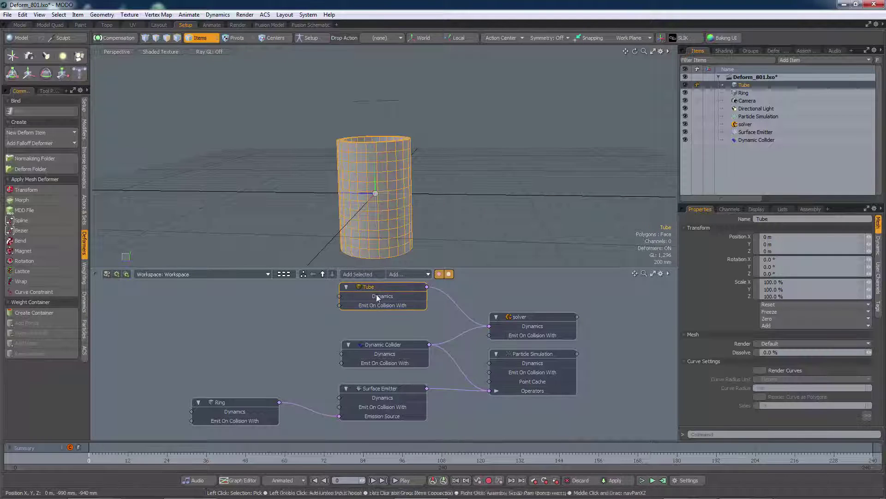
{"action": "left_click", "coordinate": [50, 250]}
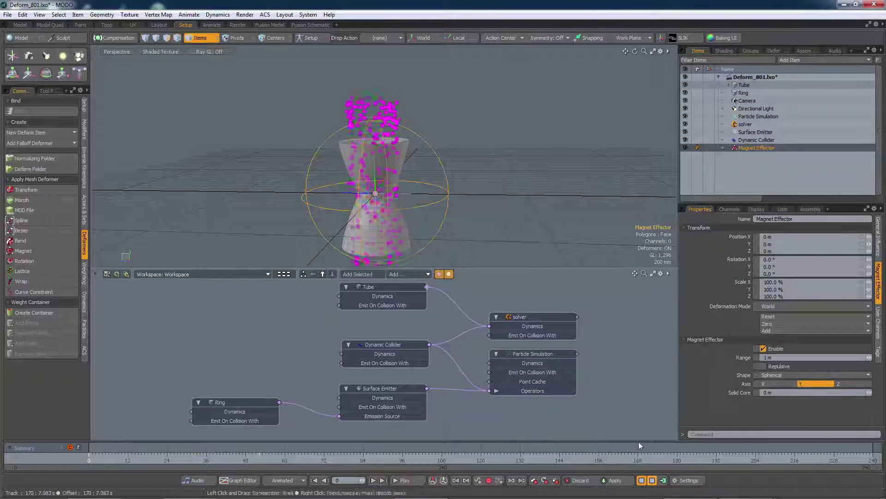
{"action": "left_click", "coordinate": [652, 480]}
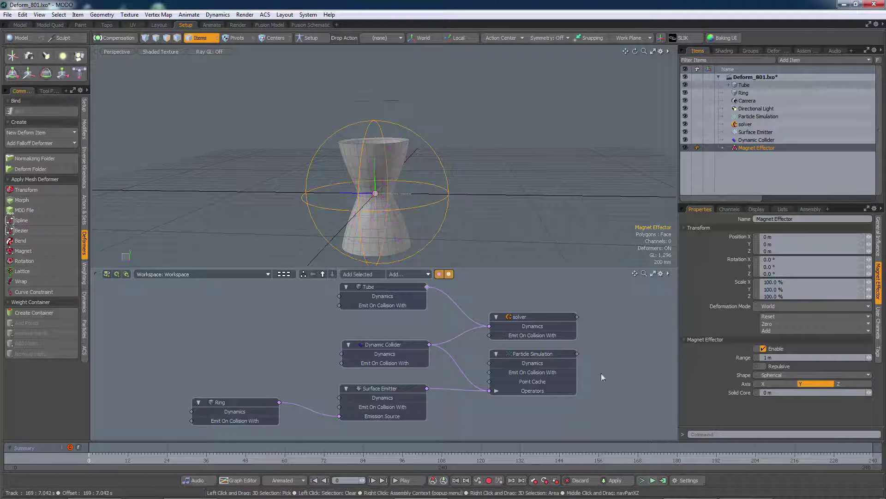
Turn off Deforming in the Tube's dynamics collision settings and preview the particle simulation through the hourglass-shaped tube.
{"action": "left_click_drag", "start_coordinate": [538, 242], "coordinate": [454, 193], "text": "alt"}
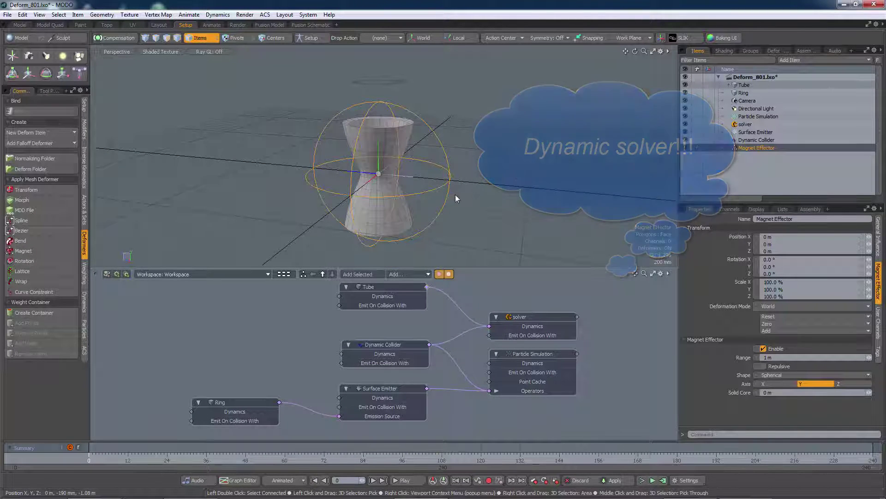
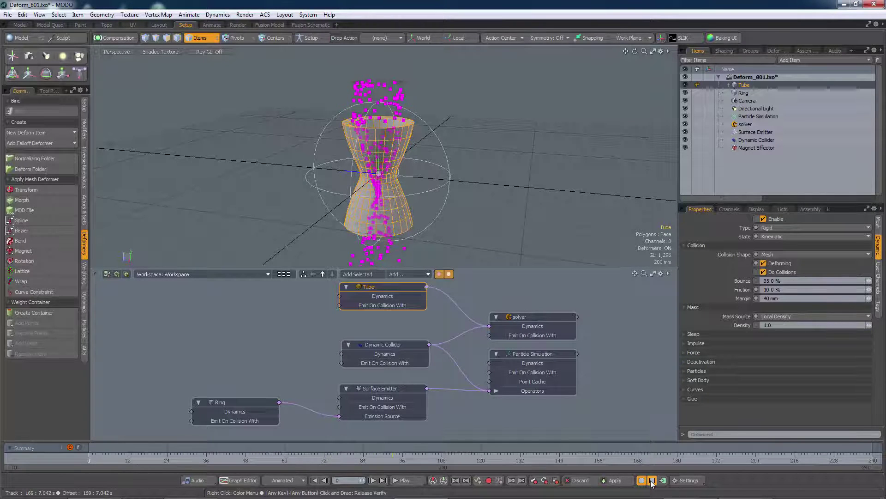
{"action": "left_click", "coordinate": [652, 480]}
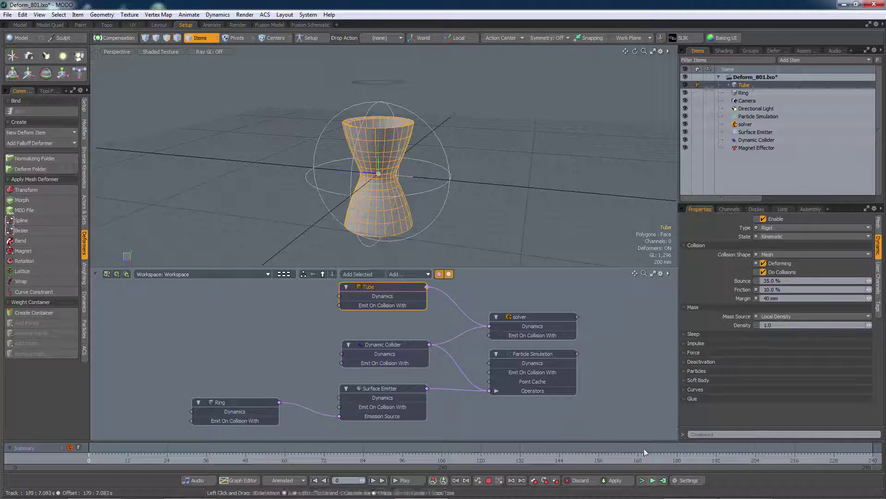
{"action": "left_click", "coordinate": [763, 263]}
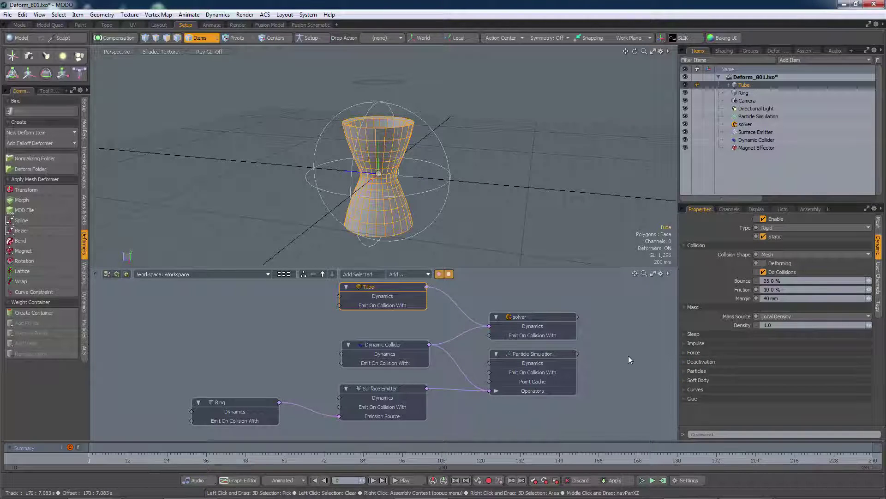
{"action": "left_click", "coordinate": [653, 480]}
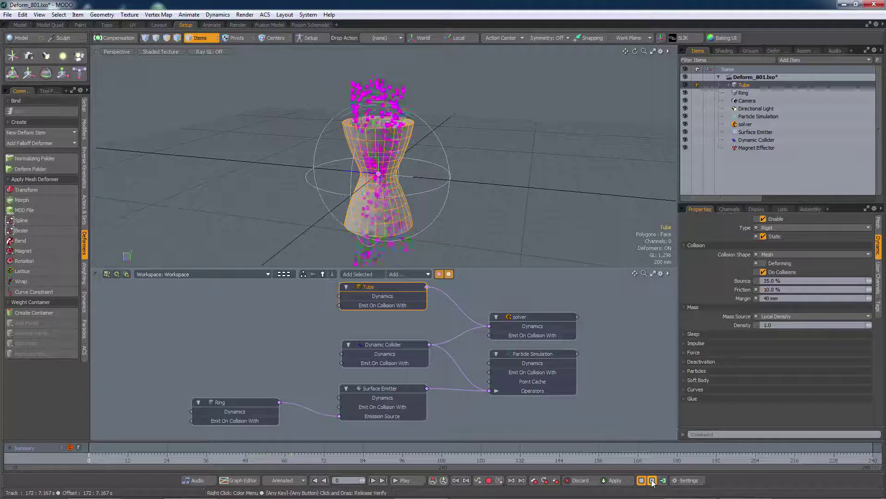
{"action": "left_click", "coordinate": [652, 480]}
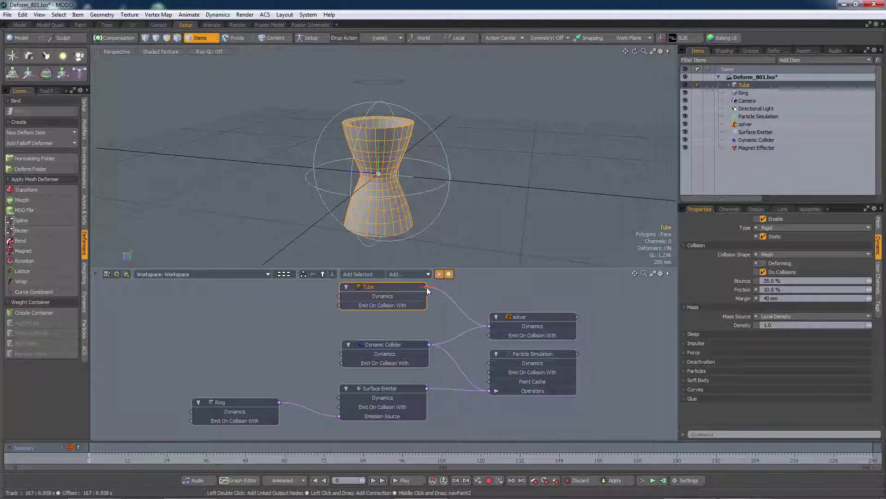
Add the Tube's linked Magnet (Full Mesh) node and preview the particle simulation with its deform influence disabled.
{"action": "double_click", "coordinate": [504, 273]}
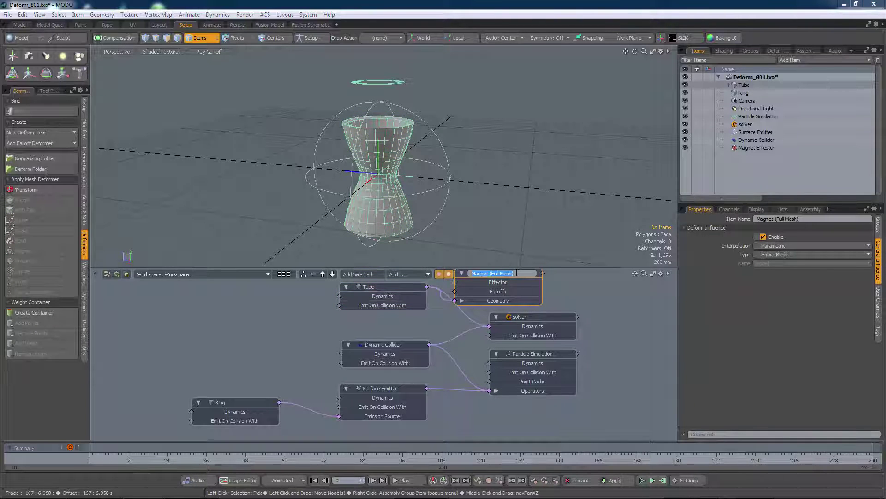
{"action": "key", "text": "Return"}
{"action": "left_click", "coordinate": [764, 237]}
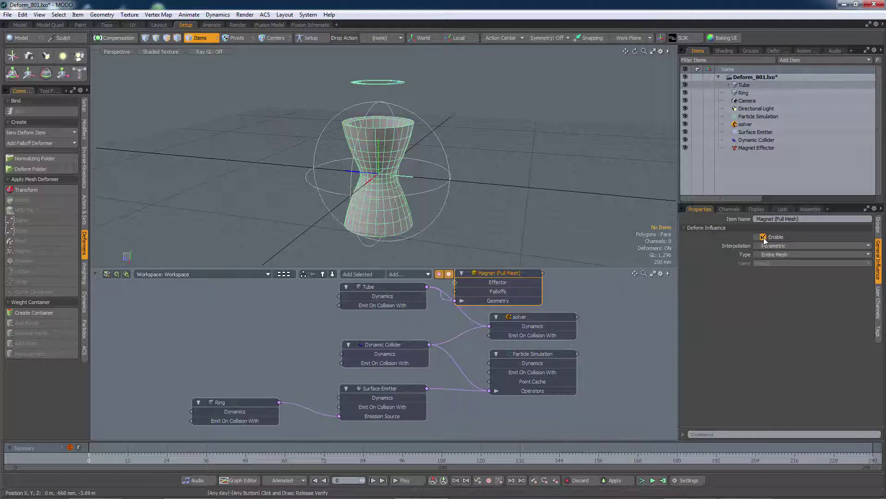
{"action": "left_click", "coordinate": [764, 236]}
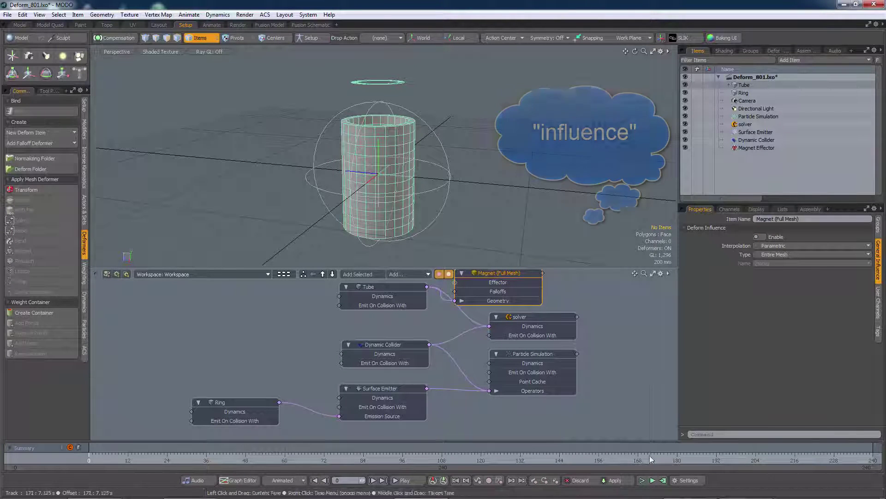
{"action": "left_click", "coordinate": [652, 480]}
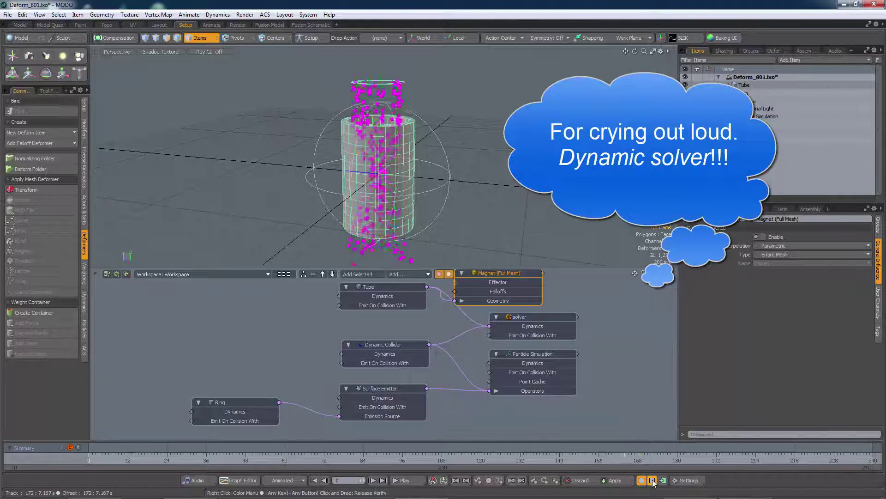
{"action": "left_click", "coordinate": [652, 480]}
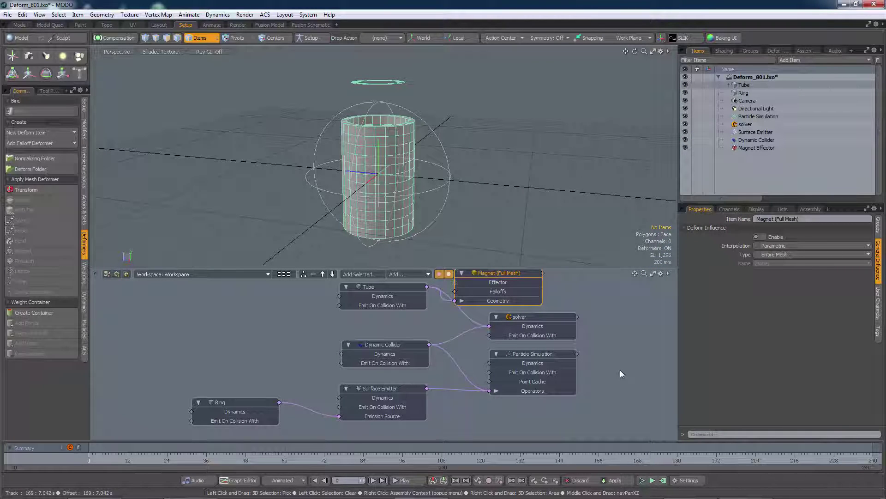
Turn on Deforming in the Tube's dynamics collision settings and preview the particles falling through the straight tube.
{"action": "left_click", "coordinate": [387, 287]}
{"action": "left_click", "coordinate": [879, 249]}
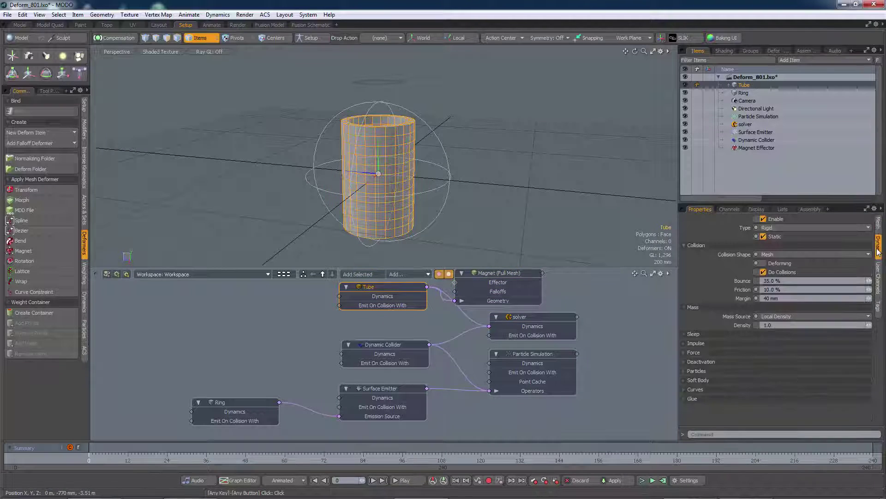
{"action": "left_click", "coordinate": [764, 263]}
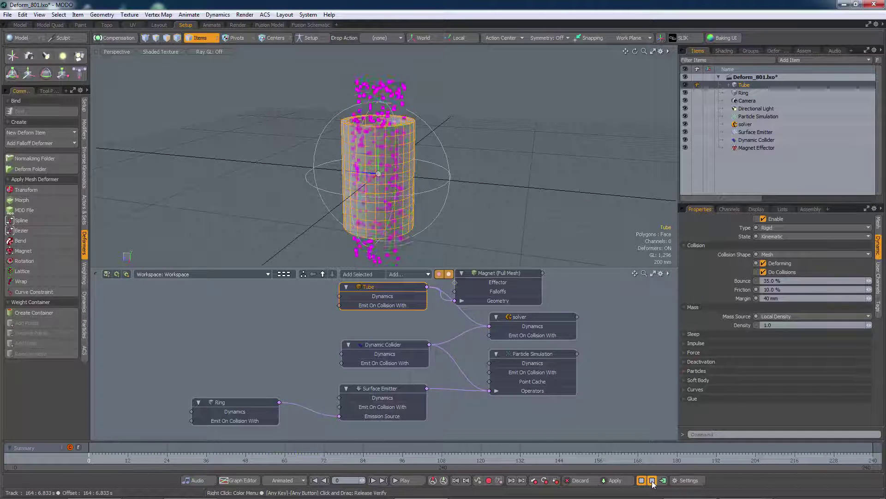
{"action": "left_click", "coordinate": [651, 481]}
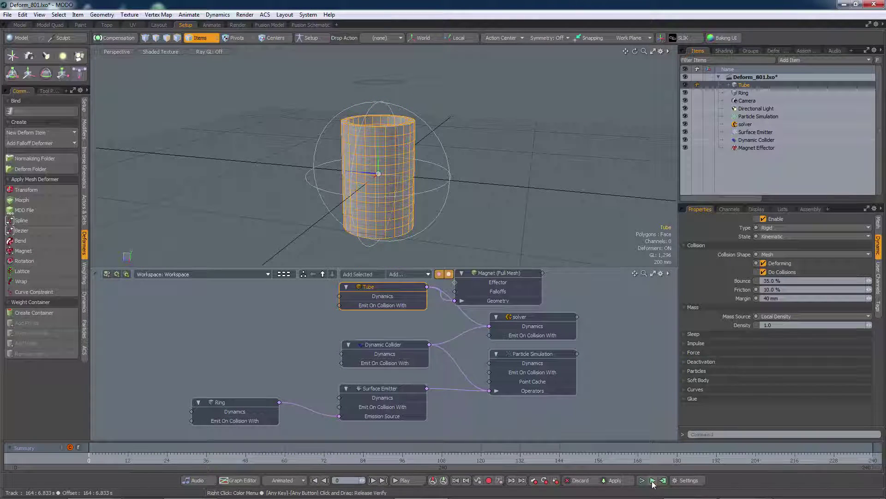
Enable the deform influence of Magnet (Full Mesh) and run the particle simulation.
{"action": "left_click", "coordinate": [517, 275]}
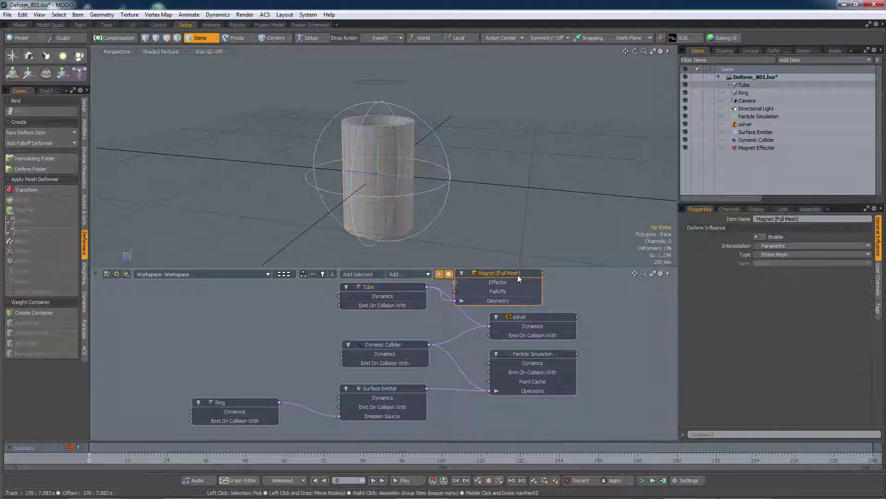
{"action": "left_click", "coordinate": [763, 236]}
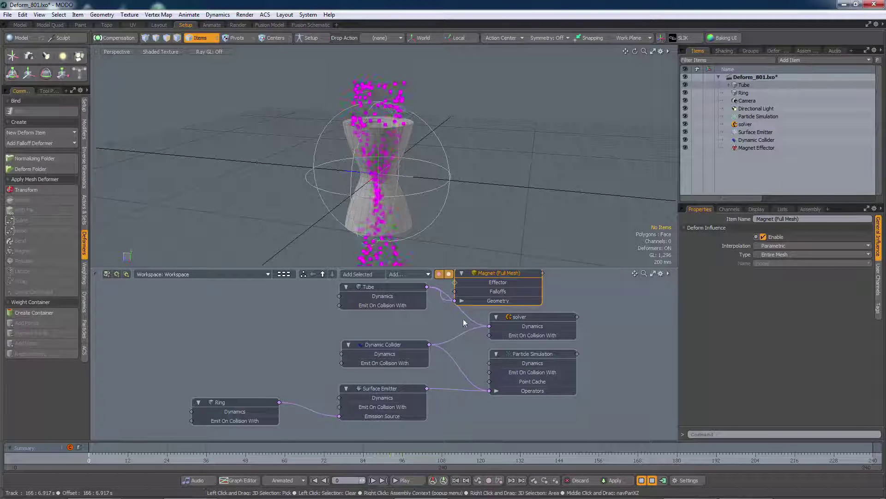
Move the Tube node lower in the schematic and review the Tube's dynamics collision settings before stopping the simulation.
{"action": "left_click_drag", "start_coordinate": [388, 284], "coordinate": [388, 308]}
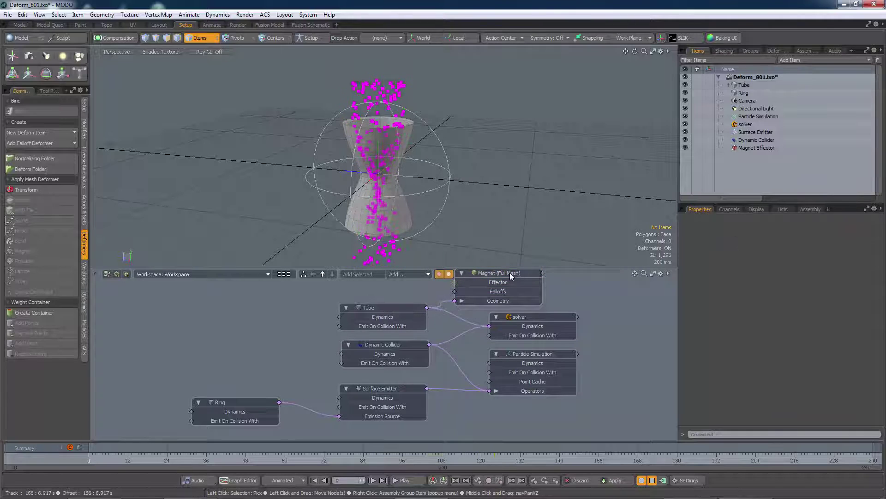
{"action": "left_click", "coordinate": [405, 306]}
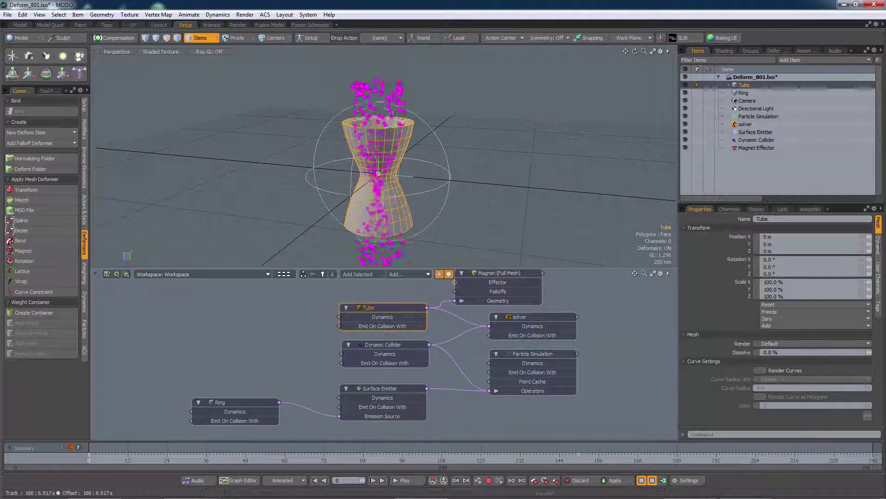
{"action": "left_click", "coordinate": [878, 243]}
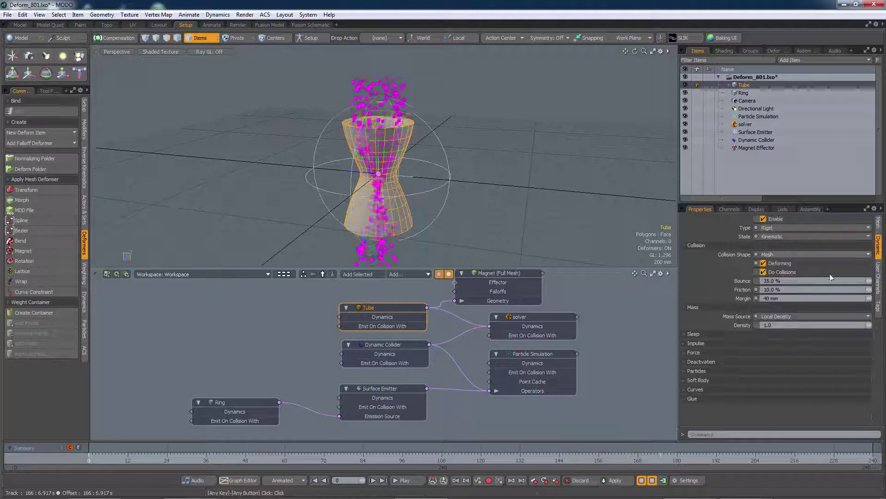
{"action": "left_click", "coordinate": [763, 263]}
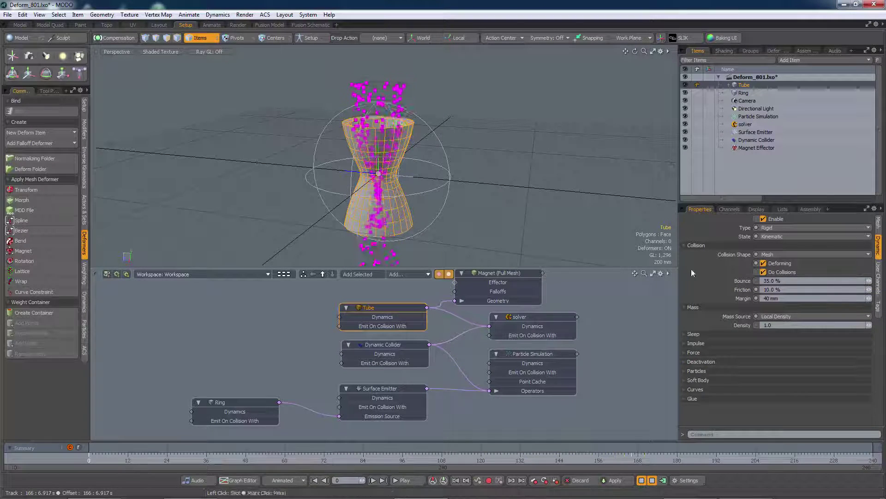
{"action": "left_click", "coordinate": [652, 480]}
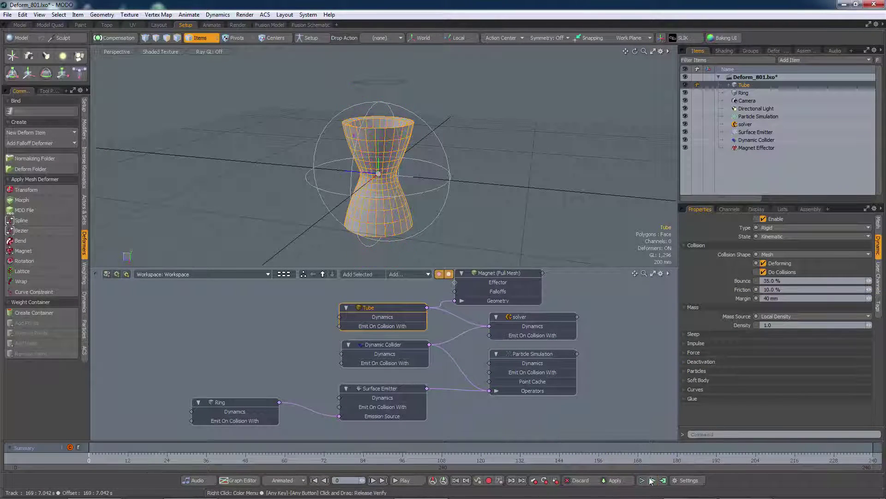
Add the Magnet Effector node linked to Magnet (Full Mesh) and enlarge the schematic to place it above the Tube node.
{"action": "double_click", "coordinate": [456, 285]}
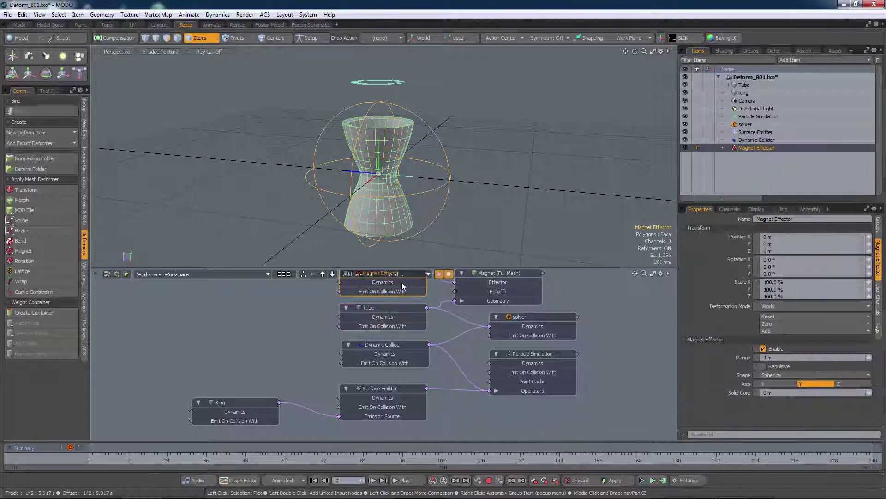
{"action": "left_click_drag", "start_coordinate": [450, 268], "coordinate": [449, 233]}
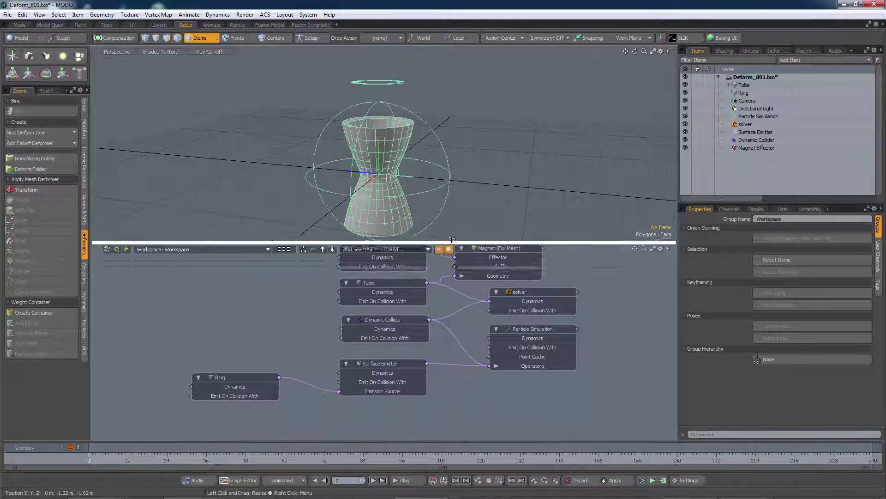
{"action": "left_click_drag", "start_coordinate": [389, 255], "coordinate": [361, 254]}
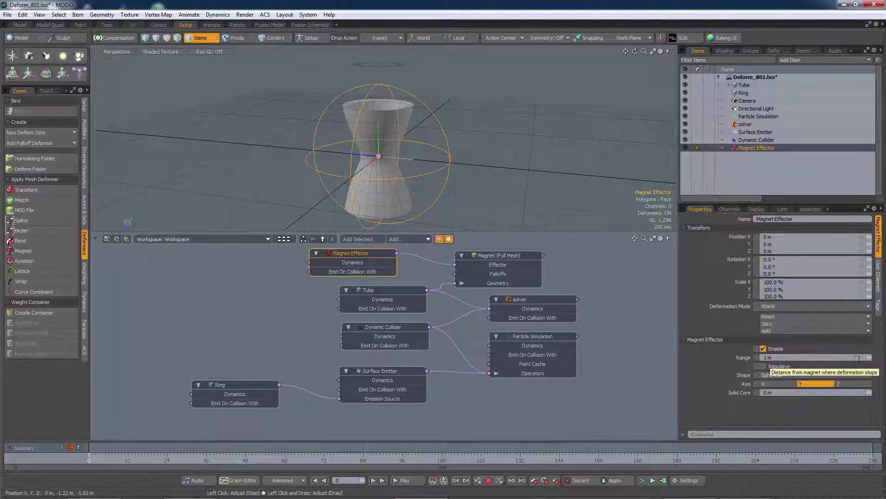
Keyframe the Magnet Effector's Range at 1 m on frames 0 and 36.
{"action": "mouse_move", "coordinate": [870, 358]}
{"action": "left_mouse_down"}
{"action": "mouse_move", "coordinate": [842, 361]}
{"action": "mouse_move", "coordinate": [857, 360]}
{"action": "left_mouse_up"}
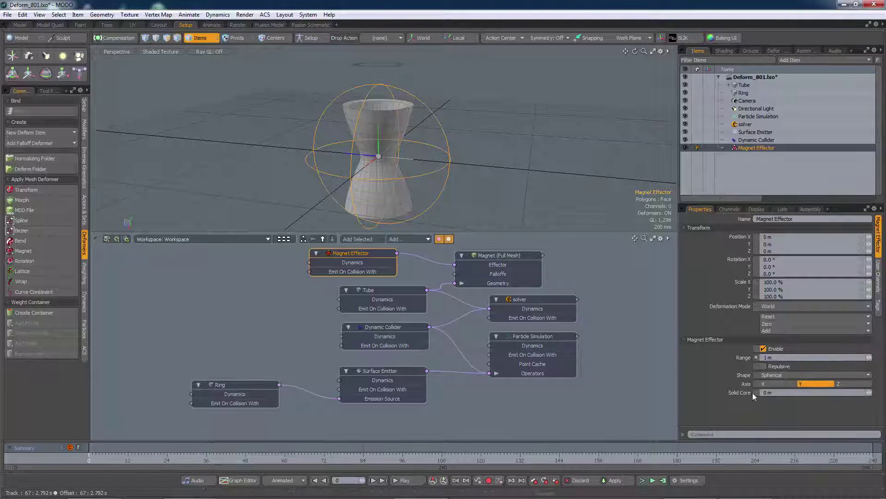
{"action": "left_click", "coordinate": [757, 357]}
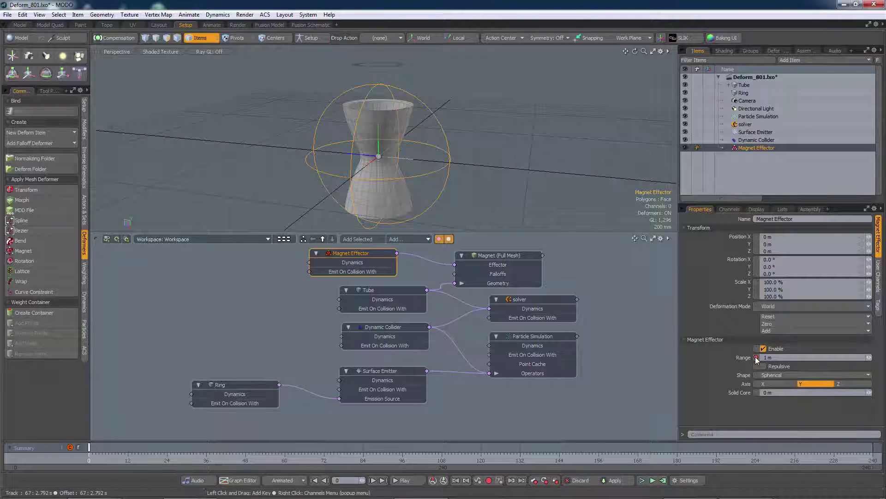
{"action": "left_click", "coordinate": [207, 459]}
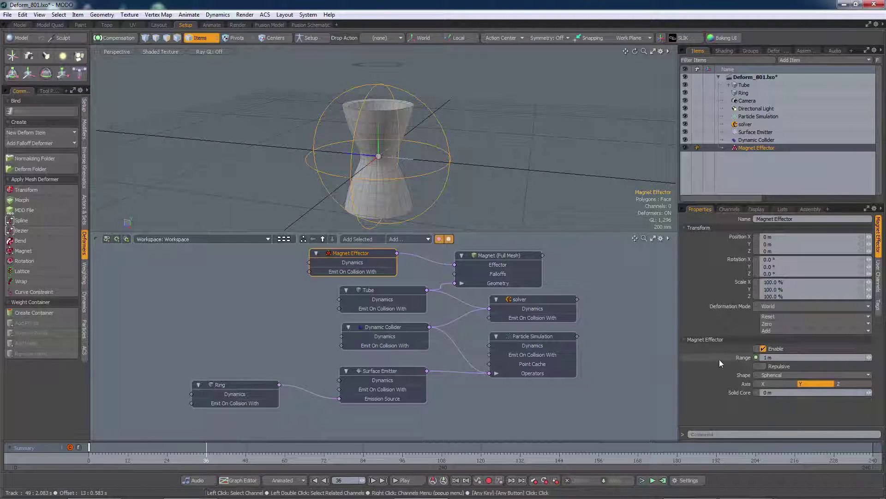
{"action": "left_click", "coordinate": [756, 357]}
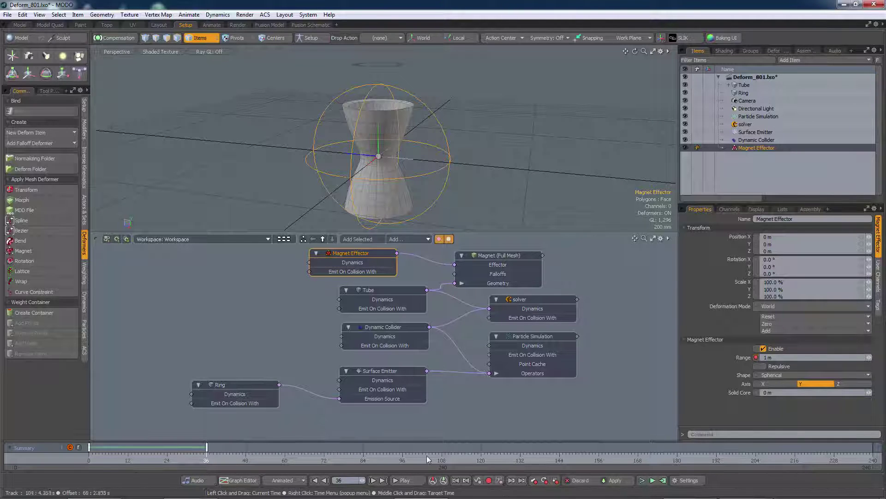
Keyframe the Magnet Effector's Range at 500 mm on frame 132, and go to frame 168.
{"action": "left_click", "coordinate": [521, 459]}
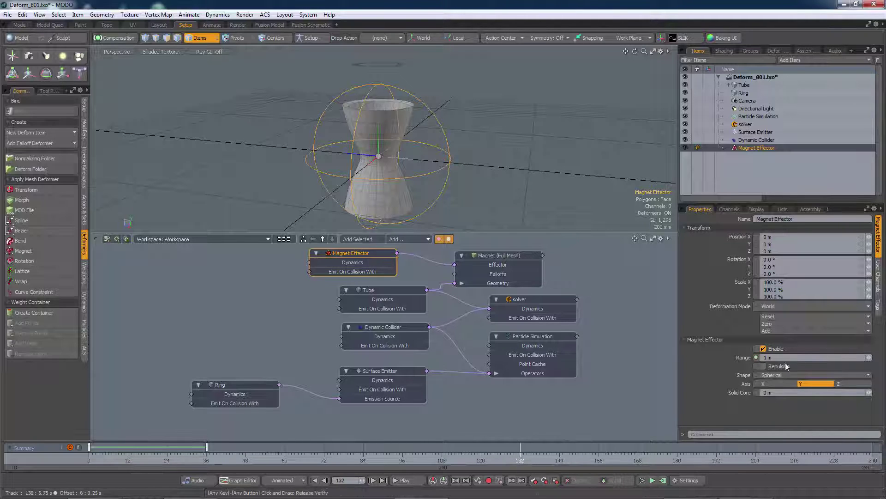
{"action": "left_click_drag", "start_coordinate": [785, 357], "coordinate": [757, 358]}
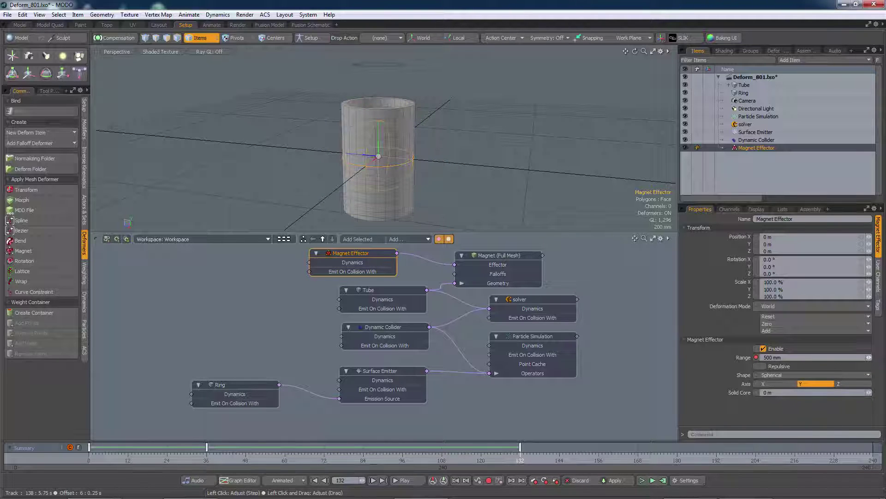
{"action": "left_click", "coordinate": [638, 456]}
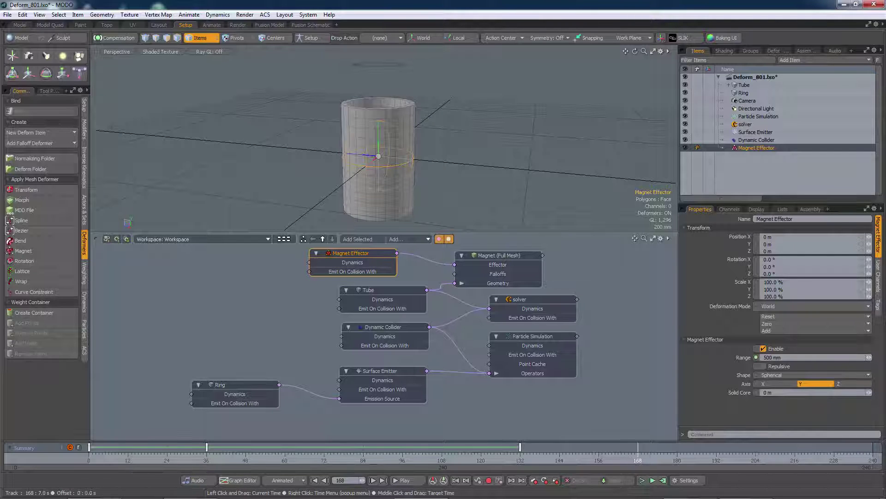
Keyframe the Magnet Effector's Range at 500 mm on frame 168 and at 1 m on frame 240.
{"action": "left_click", "coordinate": [756, 357]}
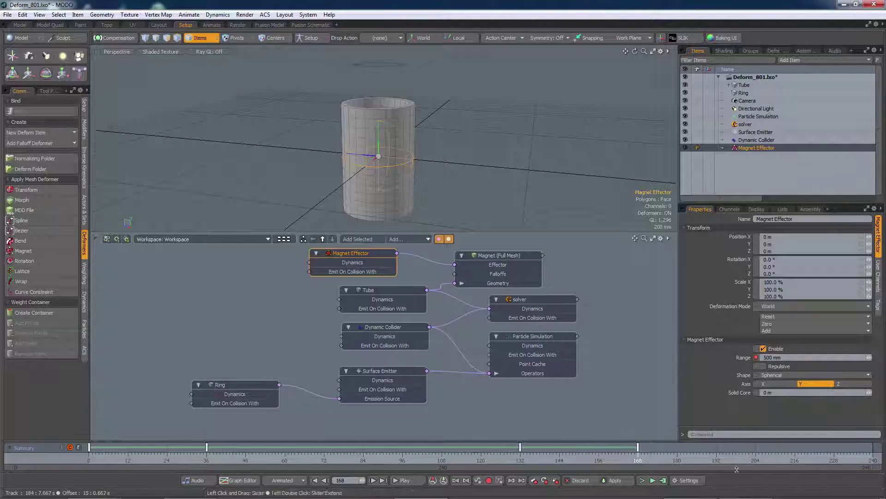
{"action": "left_click", "coordinate": [870, 459]}
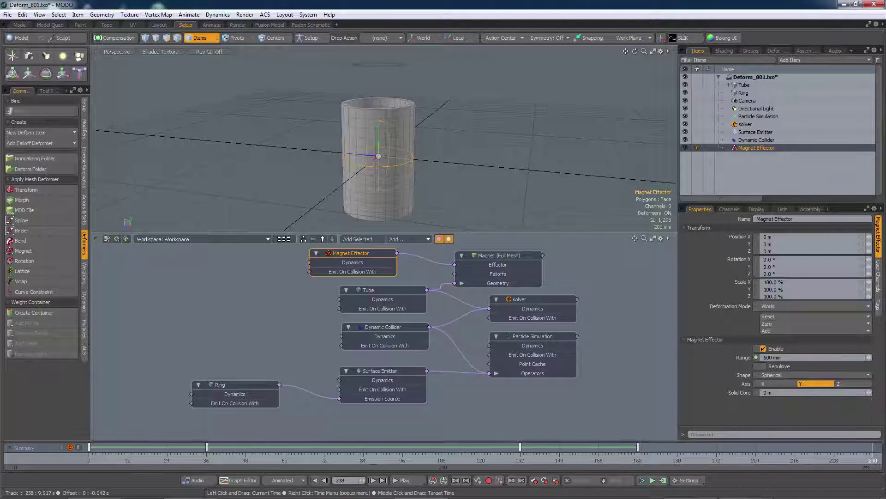
{"action": "left_click", "coordinate": [872, 460]}
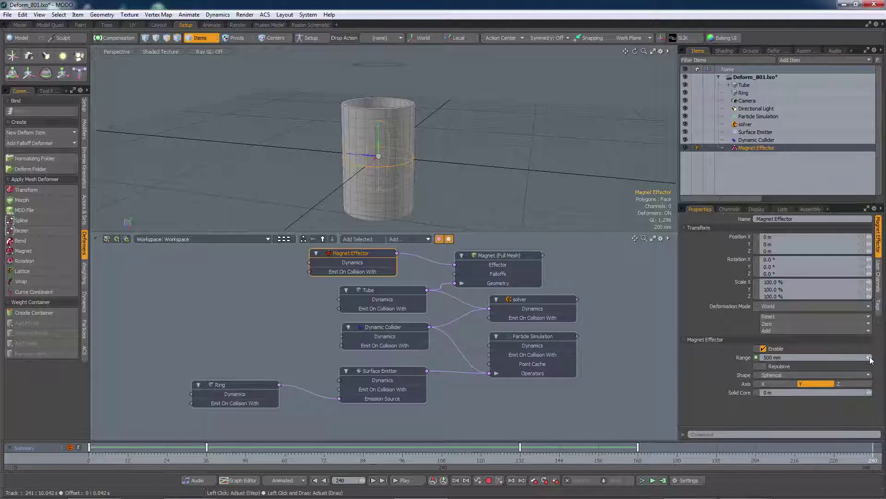
{"action": "left_click_drag", "start_coordinate": [870, 359], "coordinate": [880, 357]}
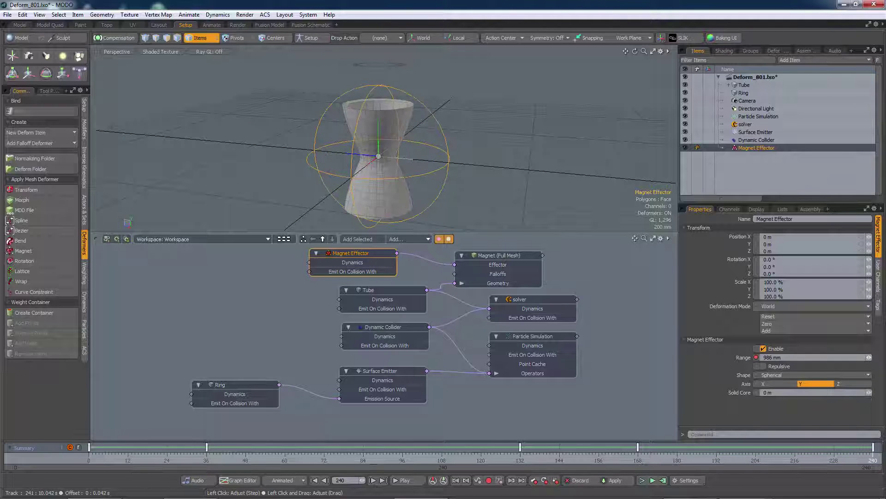
{"action": "left_click", "coordinate": [757, 357]}
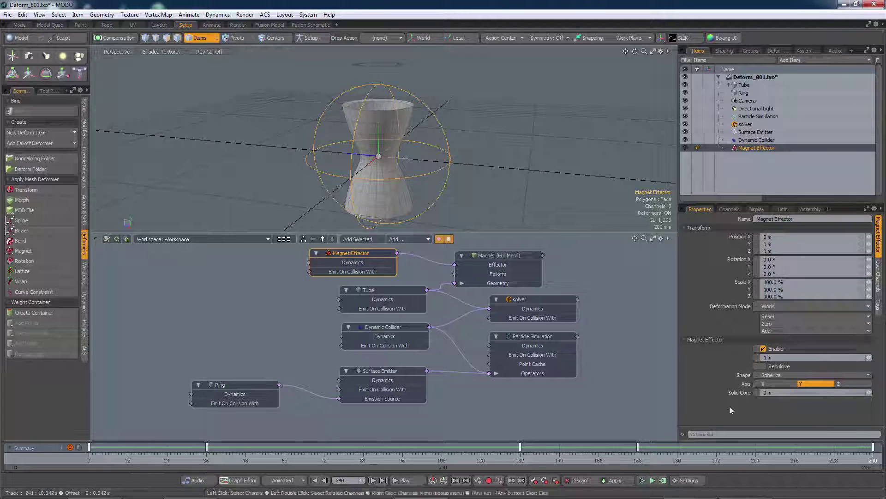
Run the dynamics simulation while raising the Tube's collision Margin to 80 mm and finally 100 mm, and stop the simulation.
{"action": "left_click", "coordinate": [652, 481]}
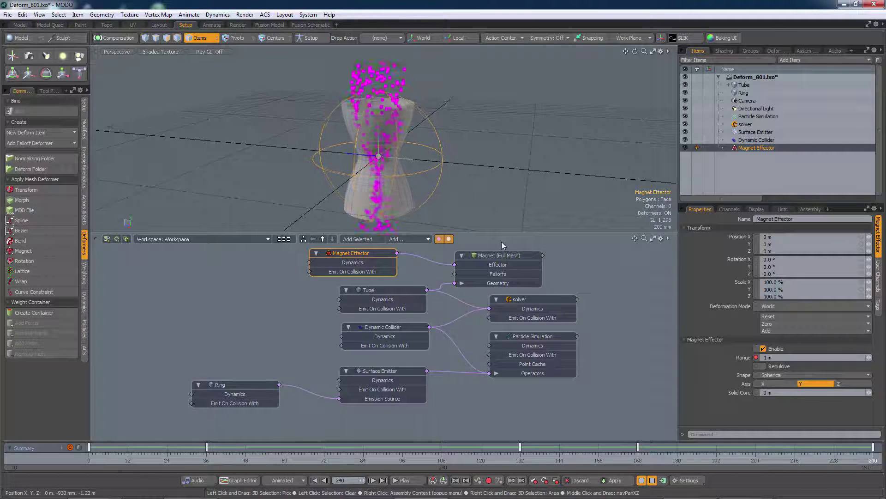
{"action": "left_click", "coordinate": [379, 292]}
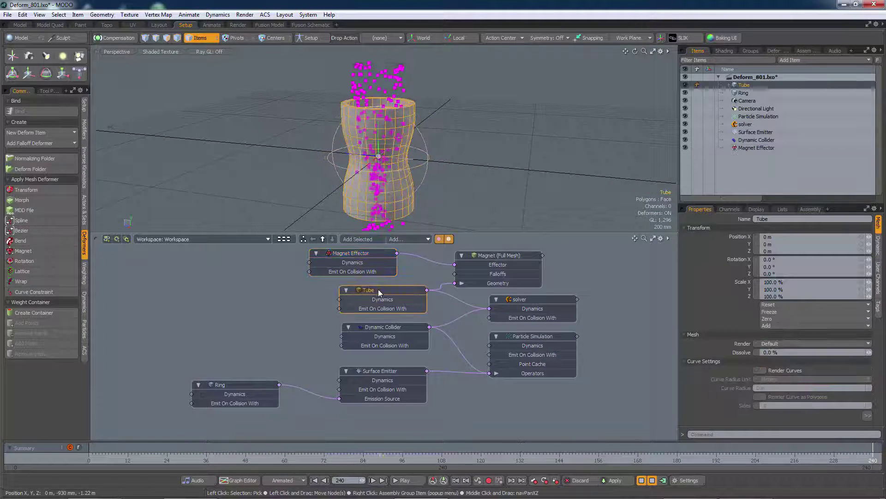
{"action": "left_click", "coordinate": [879, 249]}
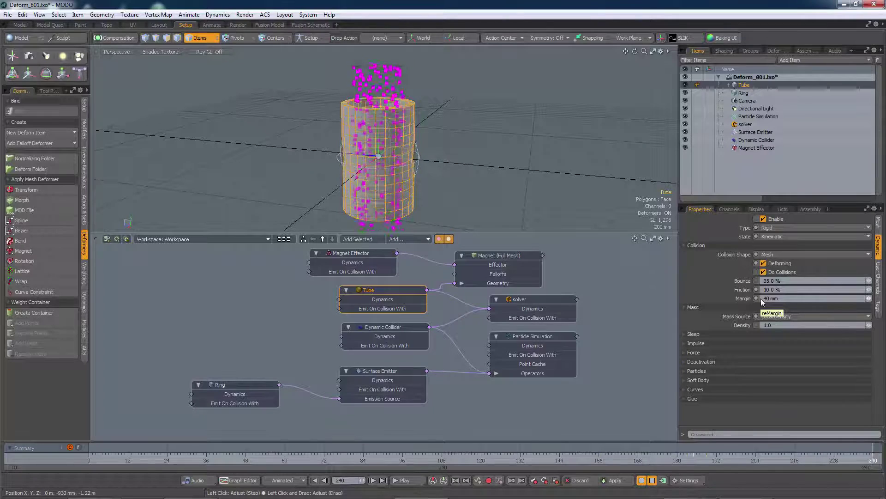
{"action": "left_click_drag", "start_coordinate": [866, 298], "coordinate": [879, 298]}
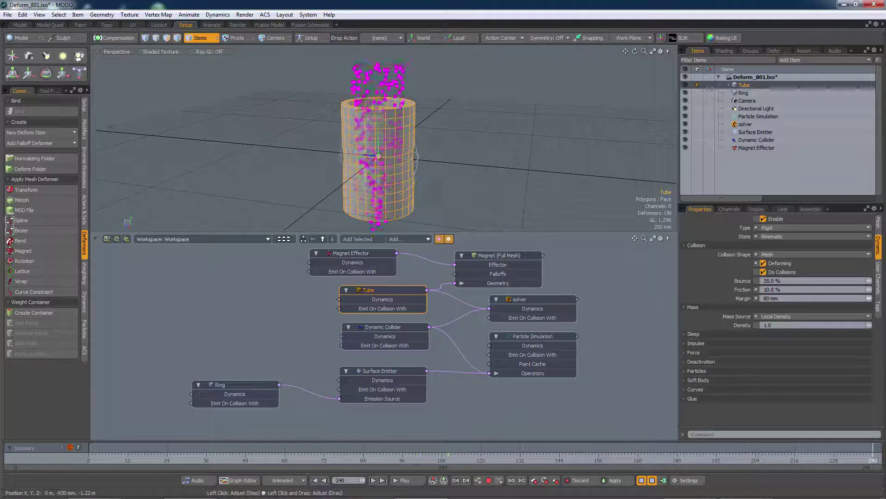
{"action": "left_click_drag", "start_coordinate": [785, 298], "coordinate": [799, 298]}
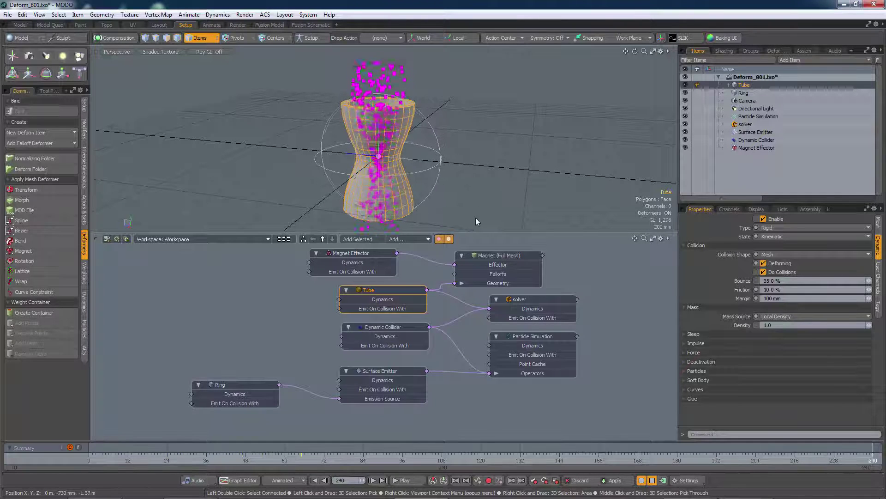
{"action": "left_click", "coordinate": [653, 480]}
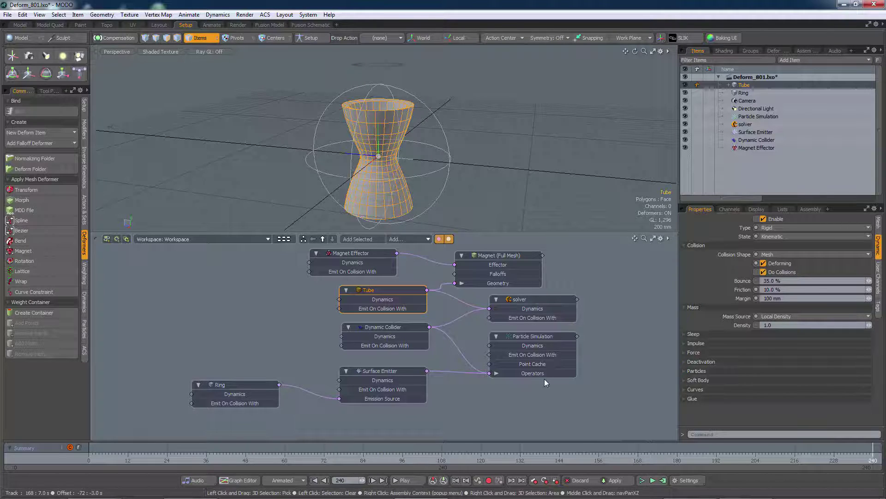
Try the Hull, Convex Decomposition and Sphere collision shapes on the Tube to compare their options, and restore the Mesh shape.
{"action": "double_click", "coordinate": [387, 294]}
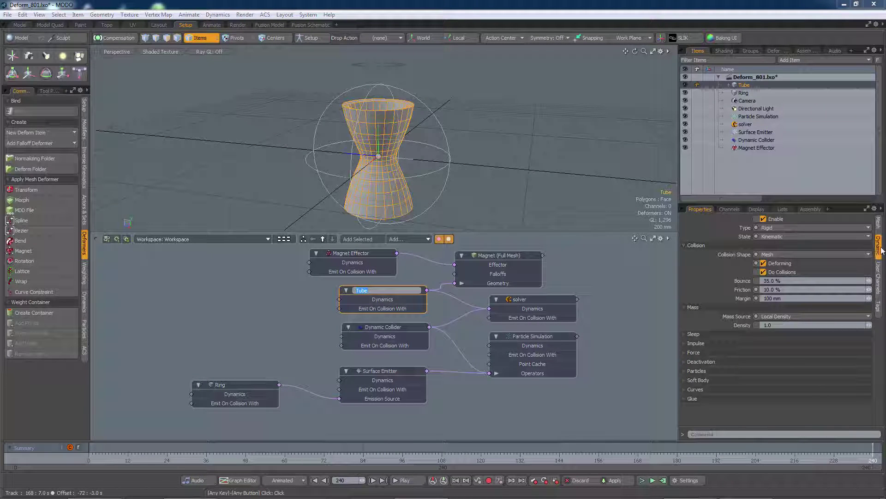
{"action": "key", "text": "Escape"}
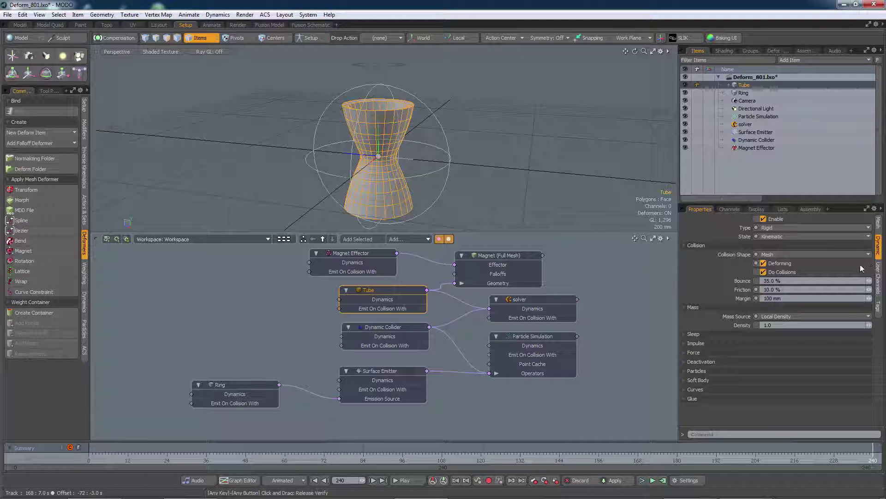
{"action": "mouse_move", "coordinate": [779, 267]}
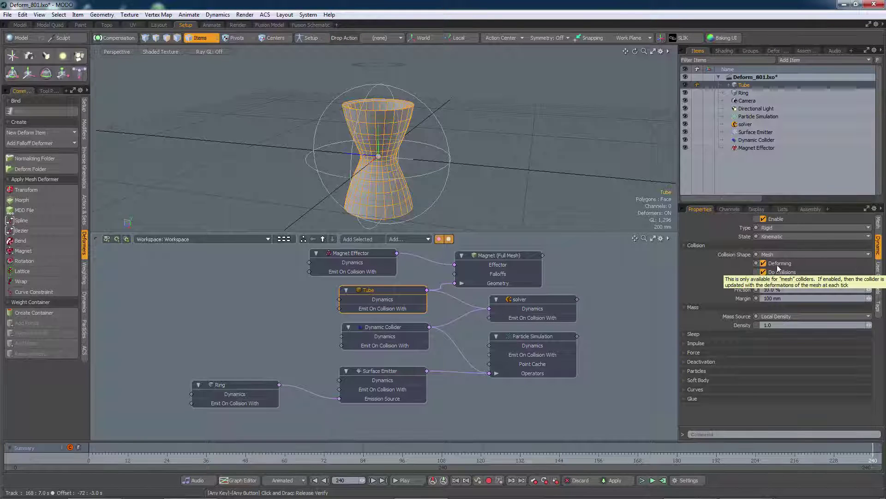
{"action": "left_click", "coordinate": [798, 255]}
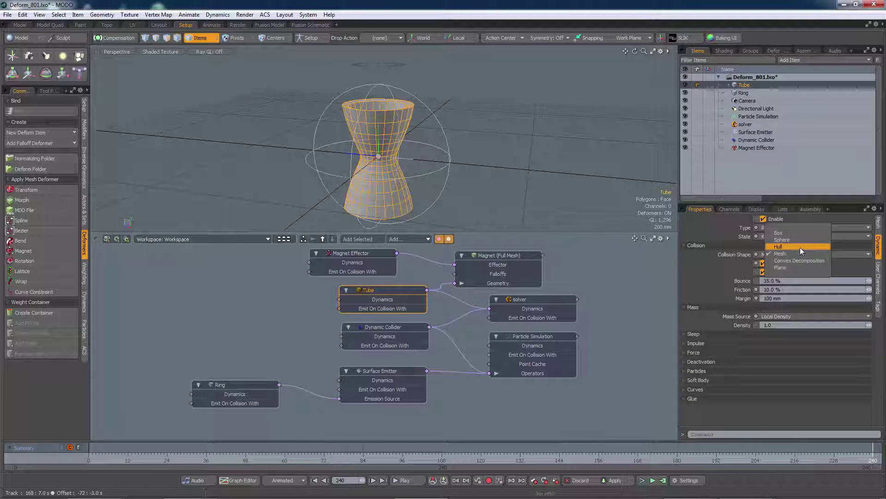
{"action": "left_click", "coordinate": [799, 247]}
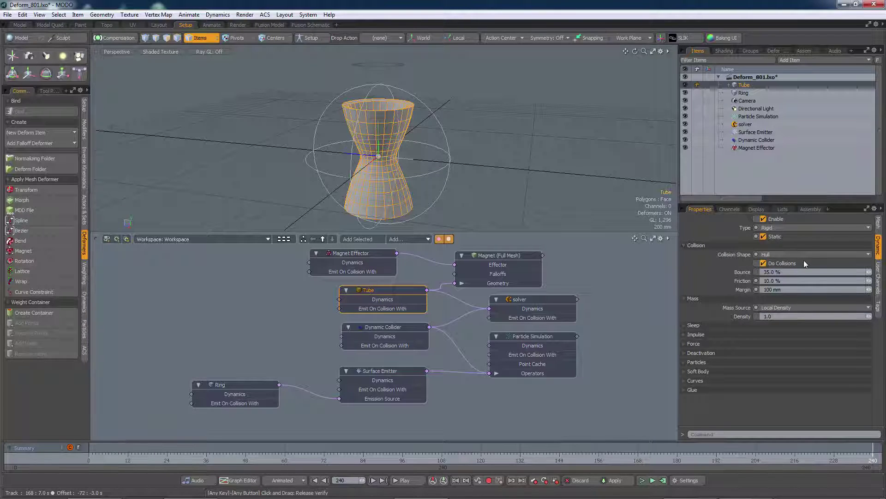
{"action": "left_click", "coordinate": [803, 257]}
{"action": "left_click", "coordinate": [801, 267]}
{"action": "left_click", "coordinate": [802, 256]}
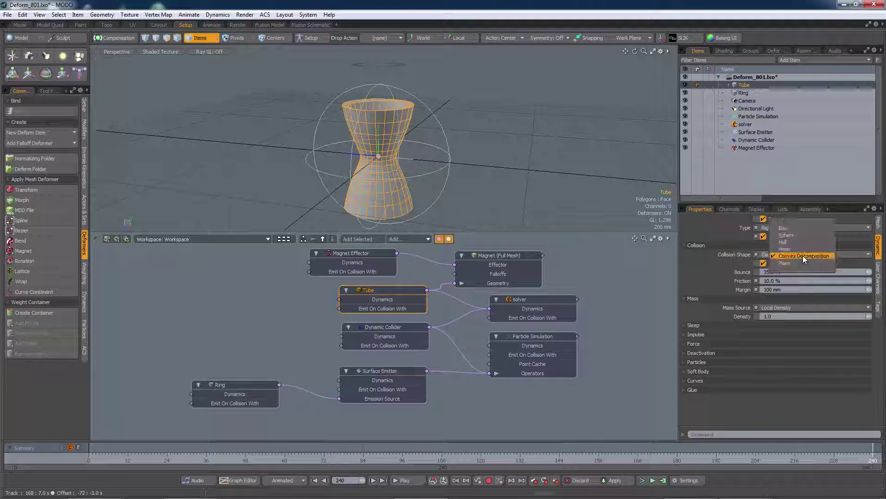
{"action": "left_click", "coordinate": [802, 237]}
{"action": "left_click", "coordinate": [793, 255]}
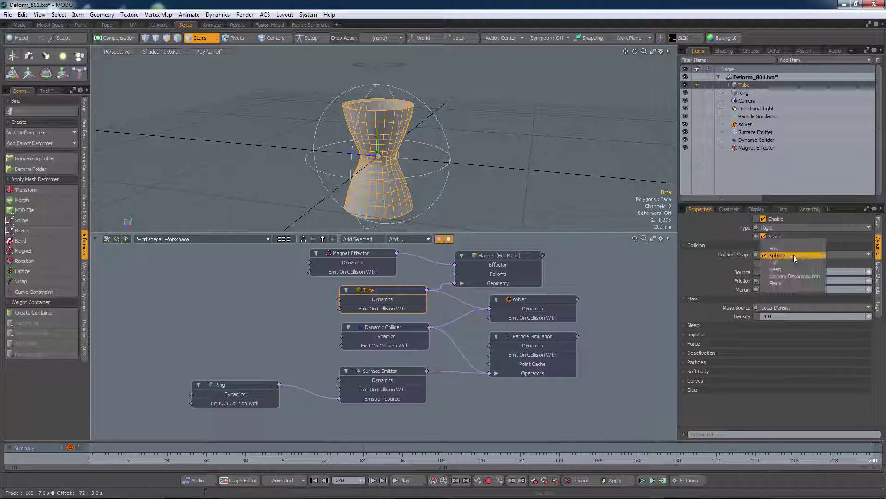
{"action": "left_click", "coordinate": [791, 270]}
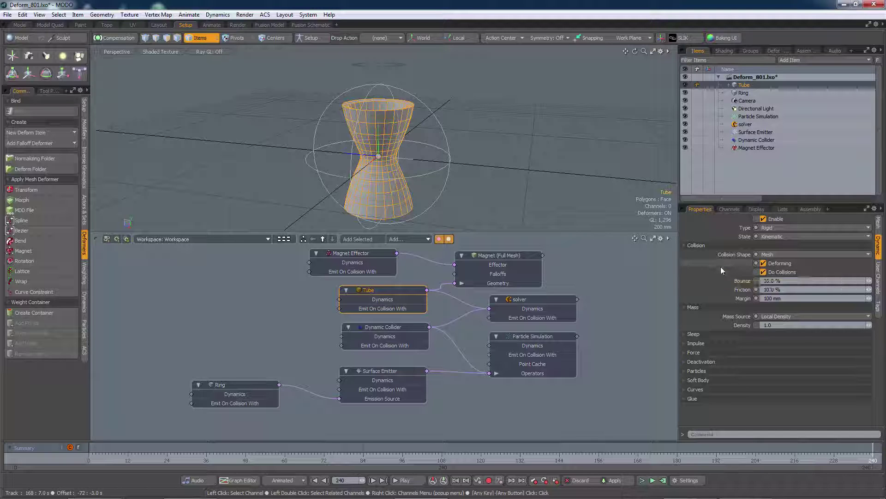
{"action": "left_click", "coordinate": [796, 255]}
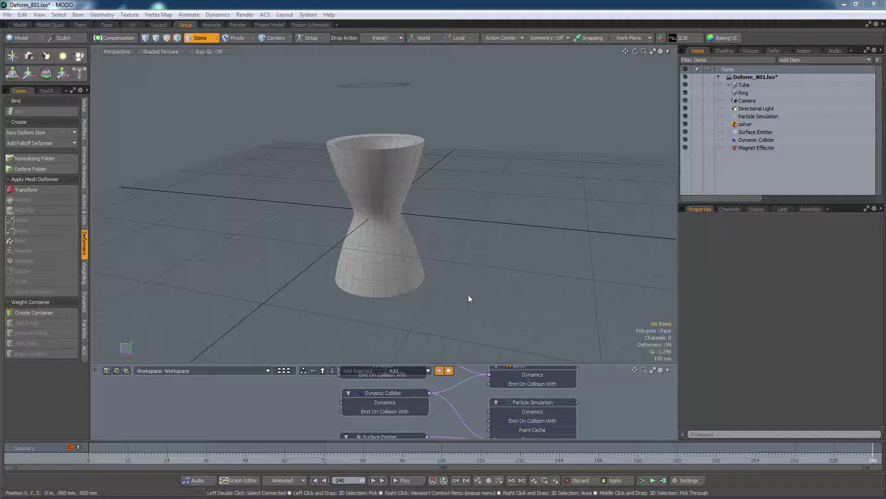
Turn on Show Locators in the 3D viewport's visibility options and rerun the particle simulation.
{"action": "left_click", "coordinate": [651, 481]}
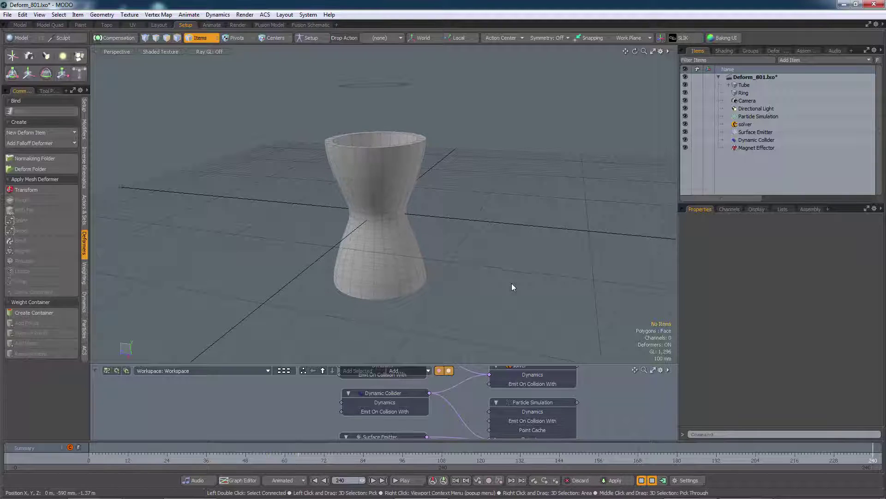
{"action": "left_click", "coordinate": [642, 480]}
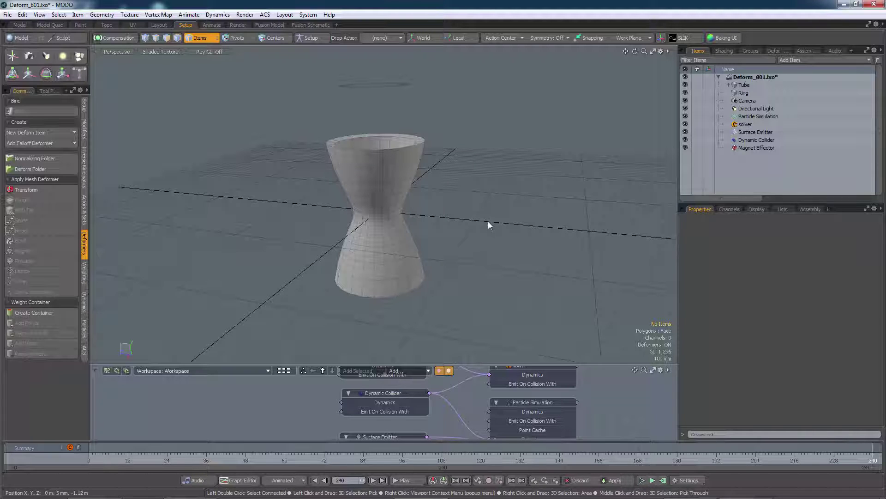
{"action": "key", "text": "o"}
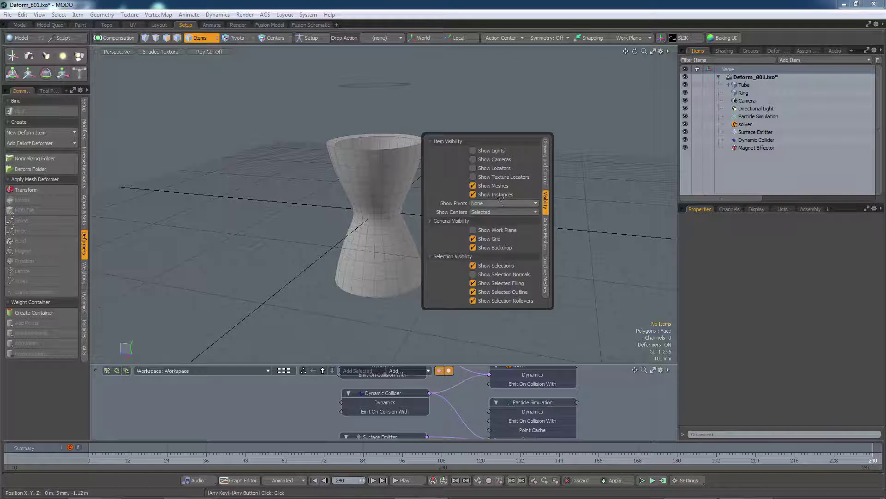
{"action": "left_click", "coordinate": [474, 168]}
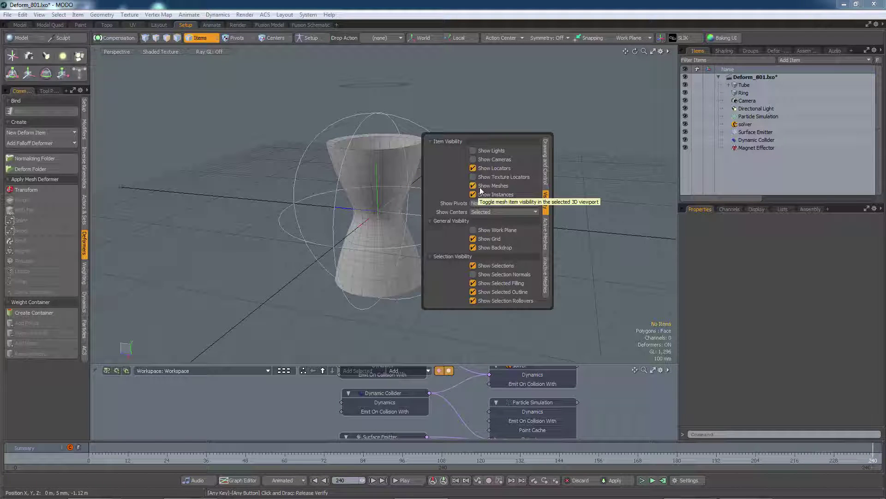
{"action": "left_click", "coordinate": [652, 481]}
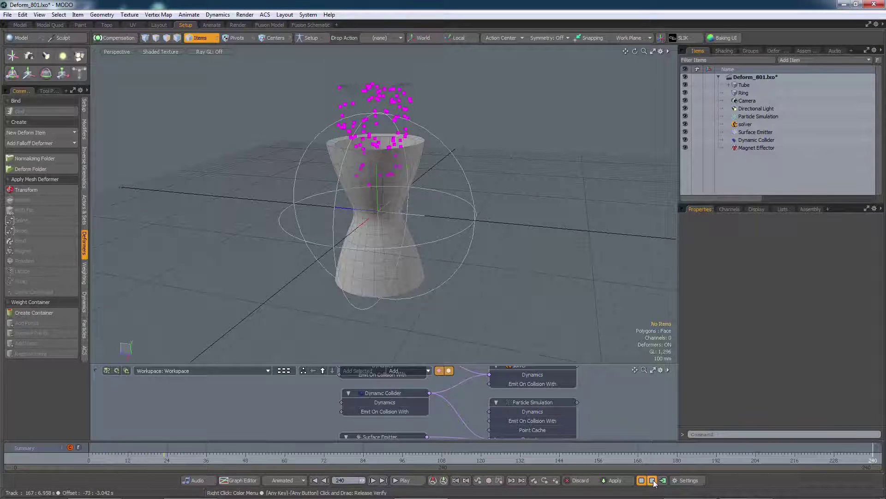